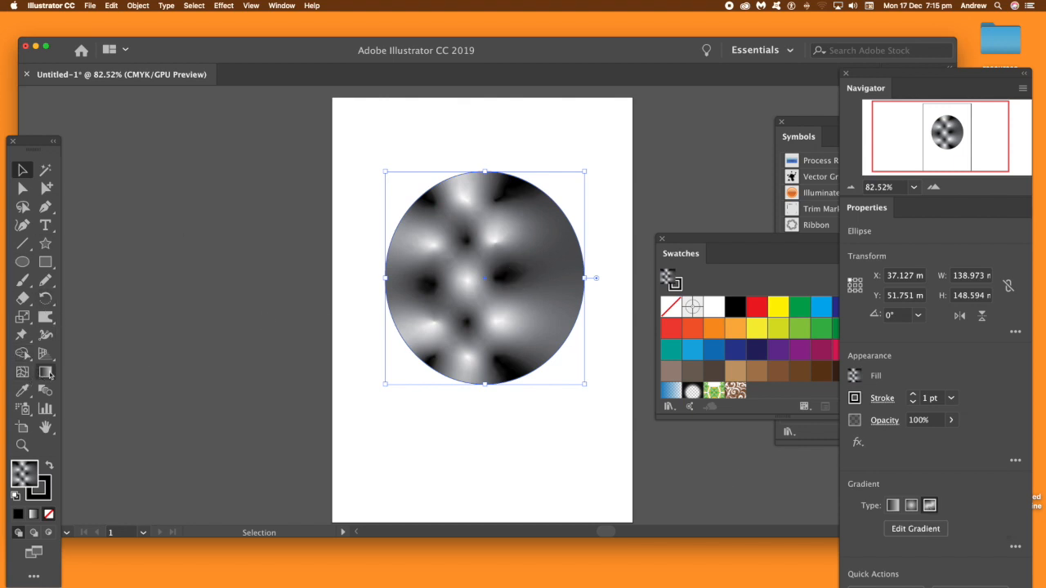
{"action": "left_click", "coordinate": [46, 372]}
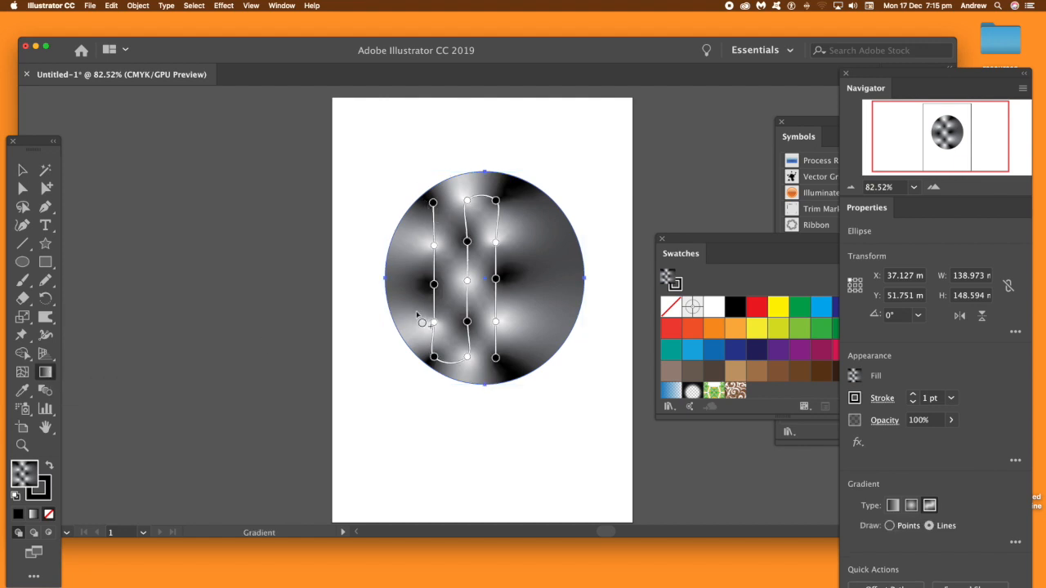
{"action": "left_click", "coordinate": [488, 366]}
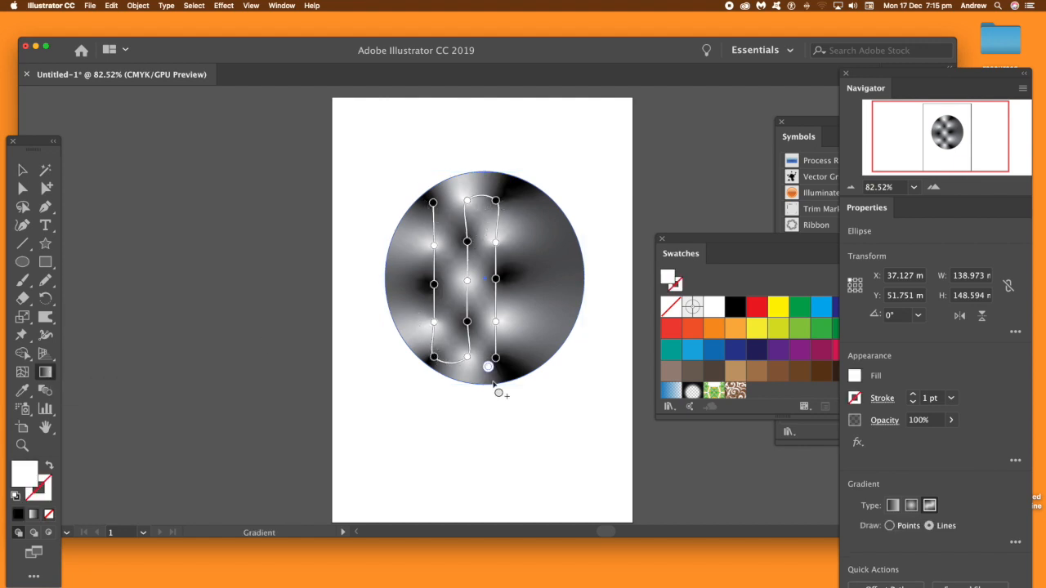
{"action": "key", "text": "super+z"}
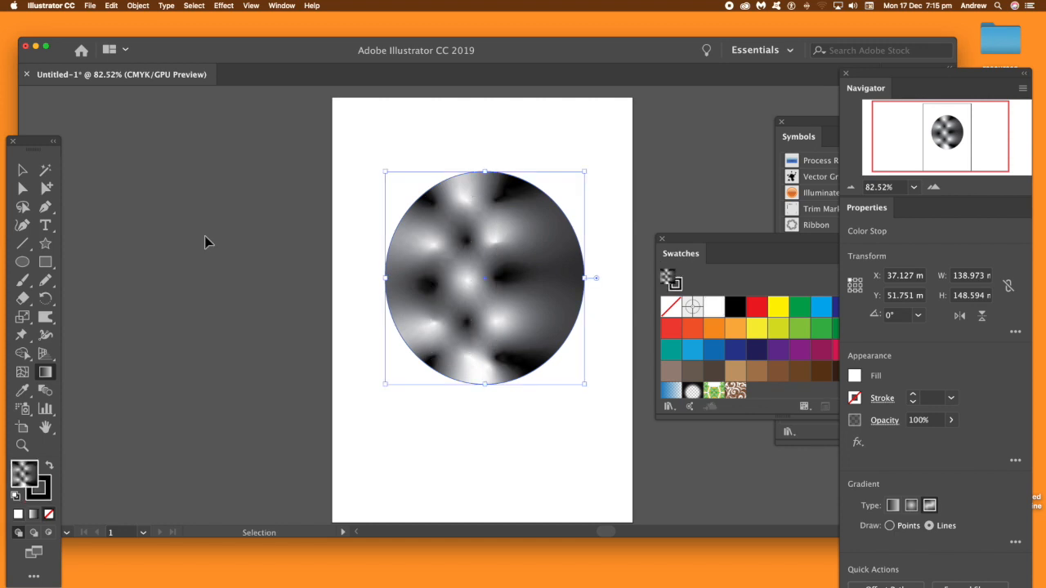
Step: Delete the gradient-filled ellipse and draw a square of about 172 mm per side in the middle of the artboard
{"action": "left_click", "coordinate": [23, 170]}
{"action": "key", "text": "Delete"}
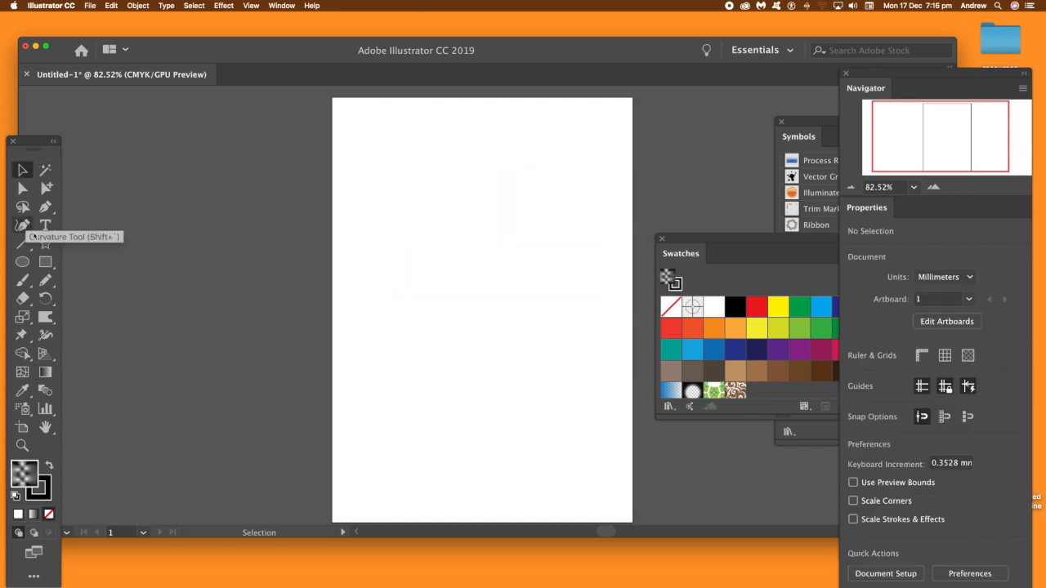
{"action": "left_click", "coordinate": [45, 262]}
{"action": "left_click_drag", "start_coordinate": [362, 161], "coordinate": [609, 406]}
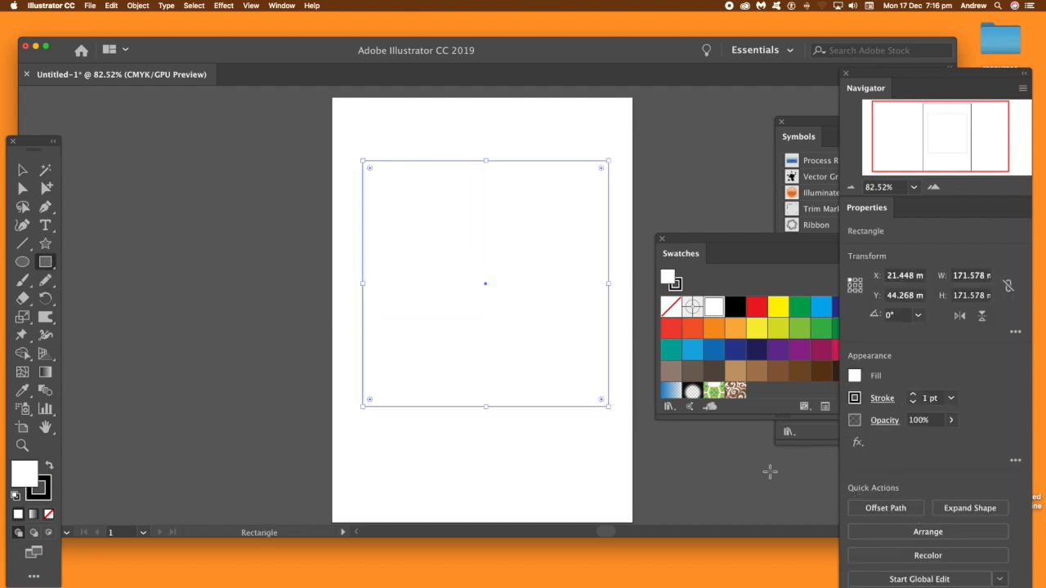
Step: Fill the square with a freeform gradient and remove all its default color stops except the one near the lower-left corner
{"action": "left_click", "coordinate": [45, 371]}
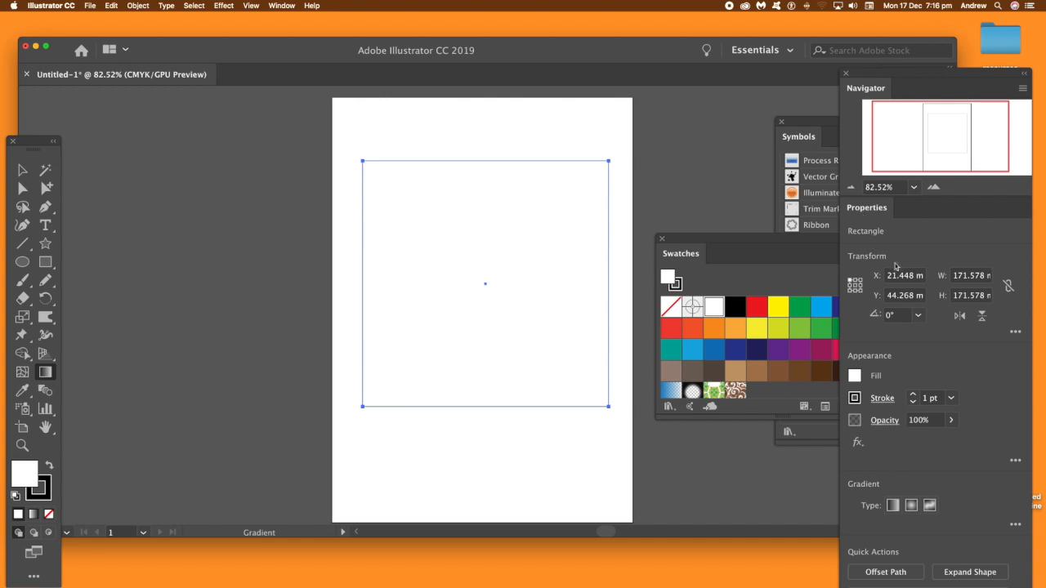
{"action": "left_click", "coordinate": [929, 506]}
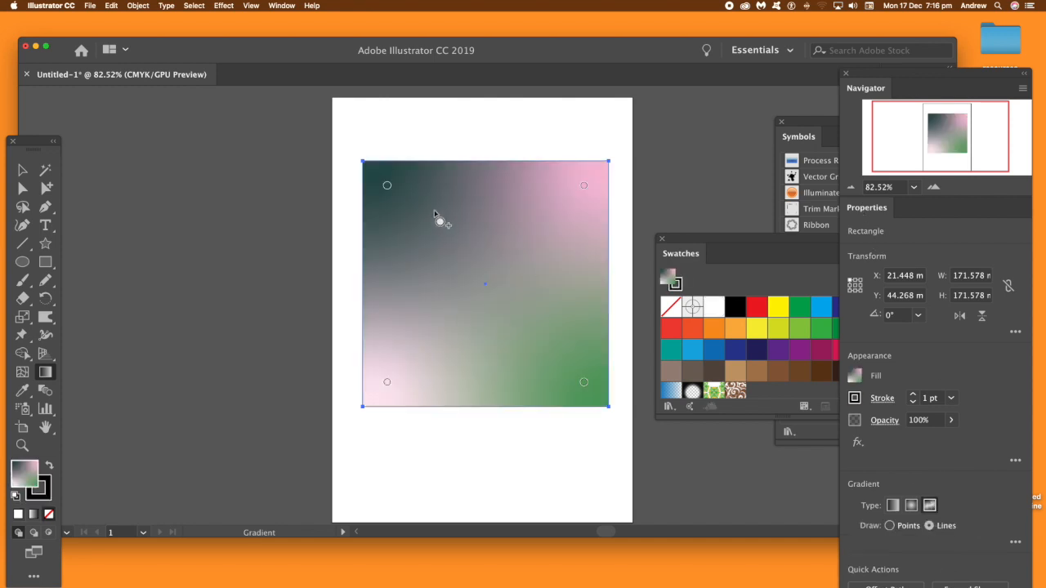
{"action": "left_click", "coordinate": [387, 186]}
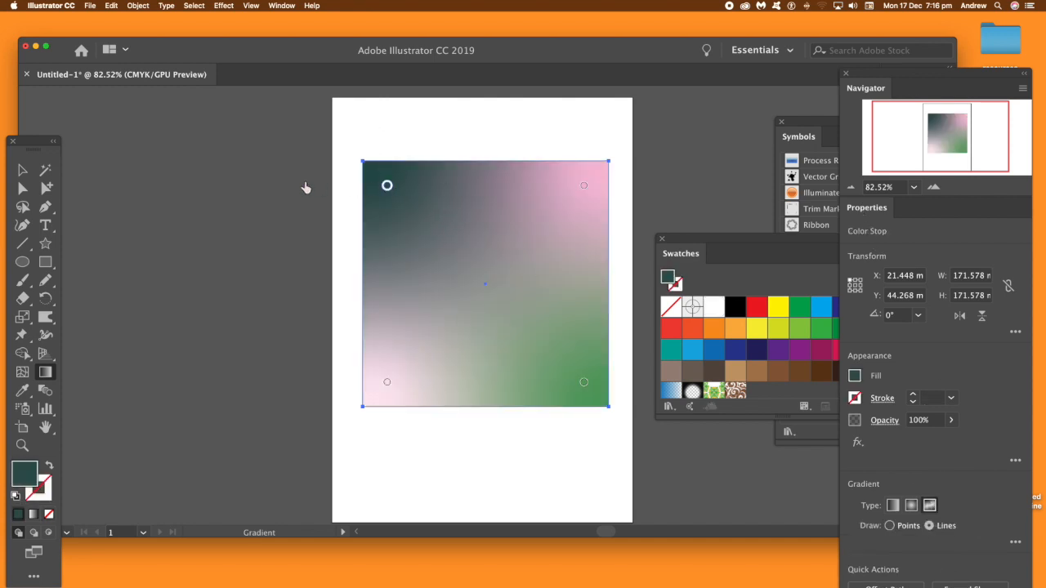
{"action": "left_click_drag", "start_coordinate": [388, 187], "coordinate": [275, 183]}
{"action": "left_click", "coordinate": [582, 188]}
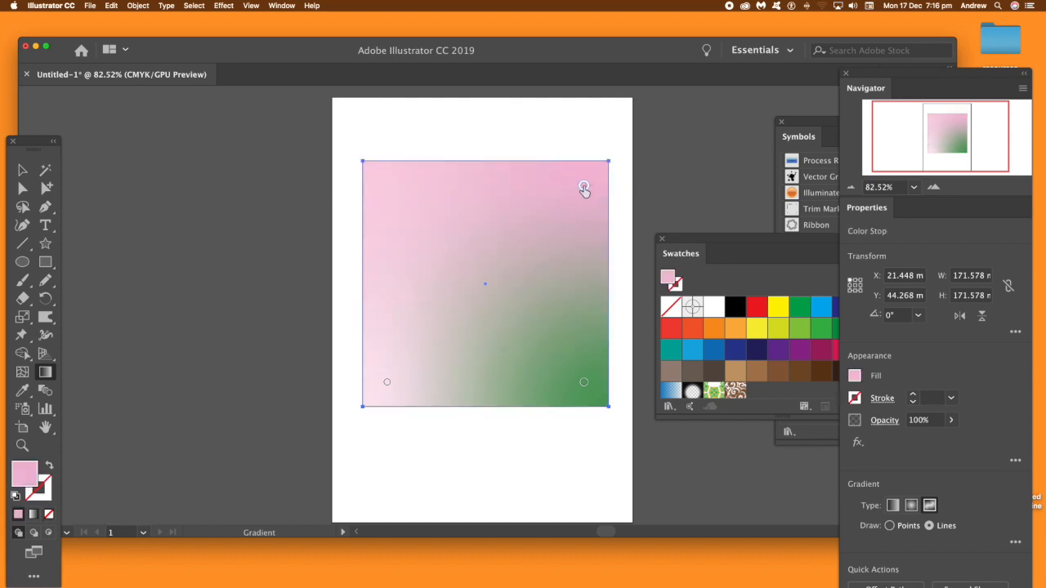
{"action": "key", "text": "Delete"}
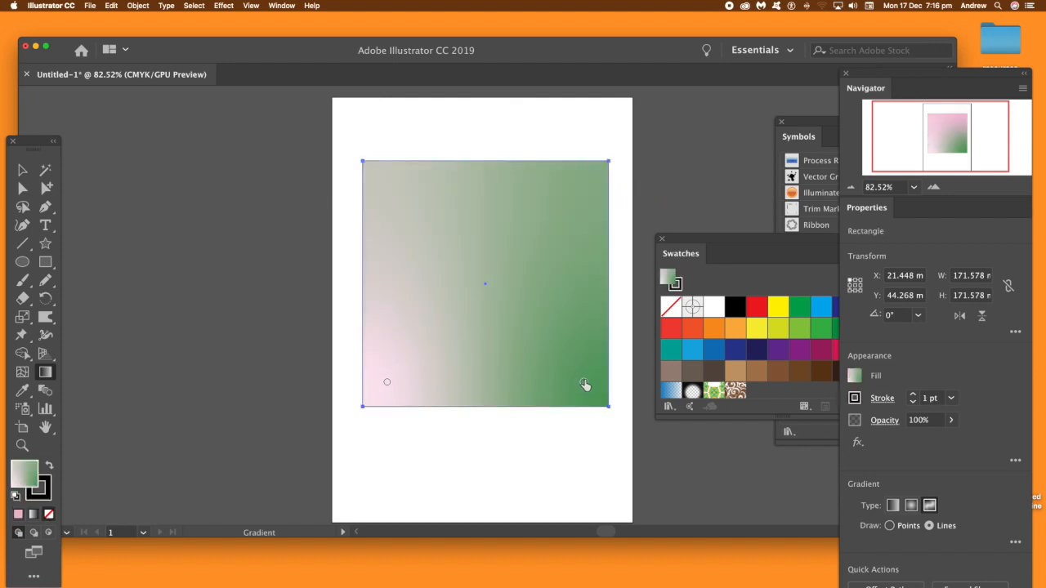
{"action": "left_click", "coordinate": [583, 382]}
{"action": "left_click_drag", "start_coordinate": [584, 383], "coordinate": [647, 381]}
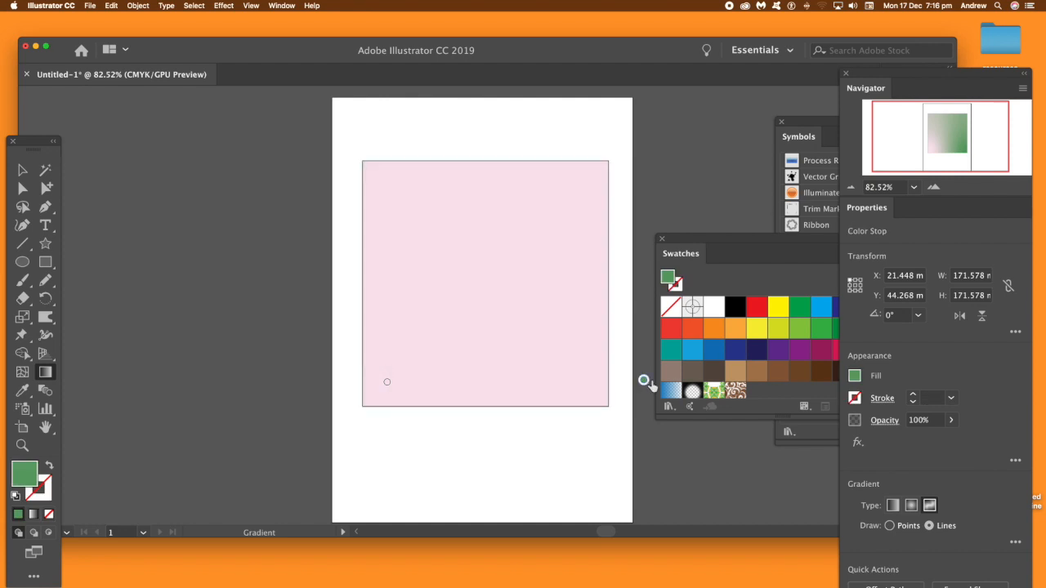
Step: Move the remaining color stop closer to the square's lower-left corner and color it black
{"action": "left_click", "coordinate": [401, 392]}
{"action": "left_click", "coordinate": [387, 384]}
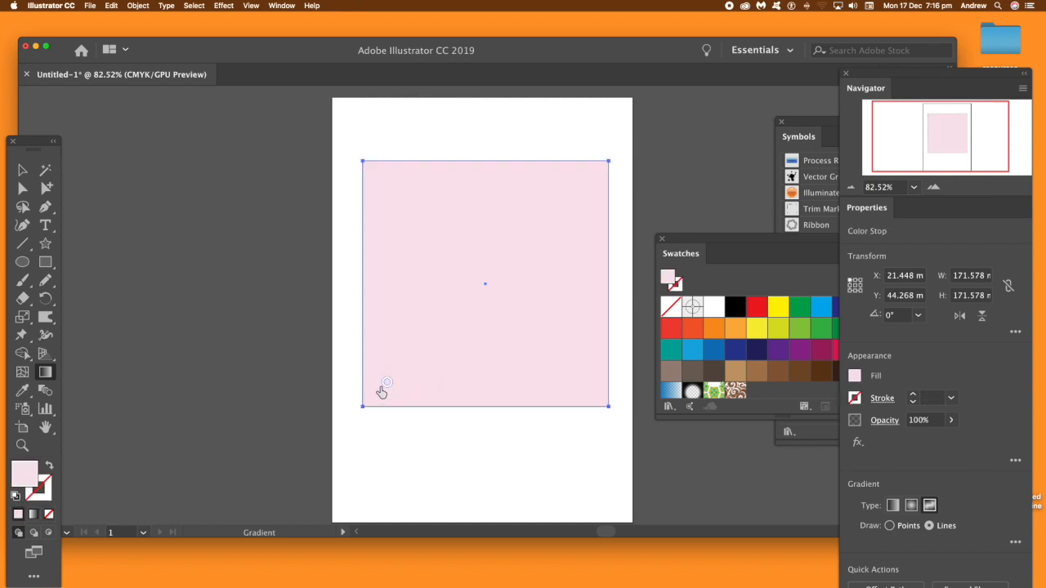
{"action": "left_click_drag", "start_coordinate": [387, 386], "coordinate": [378, 391]}
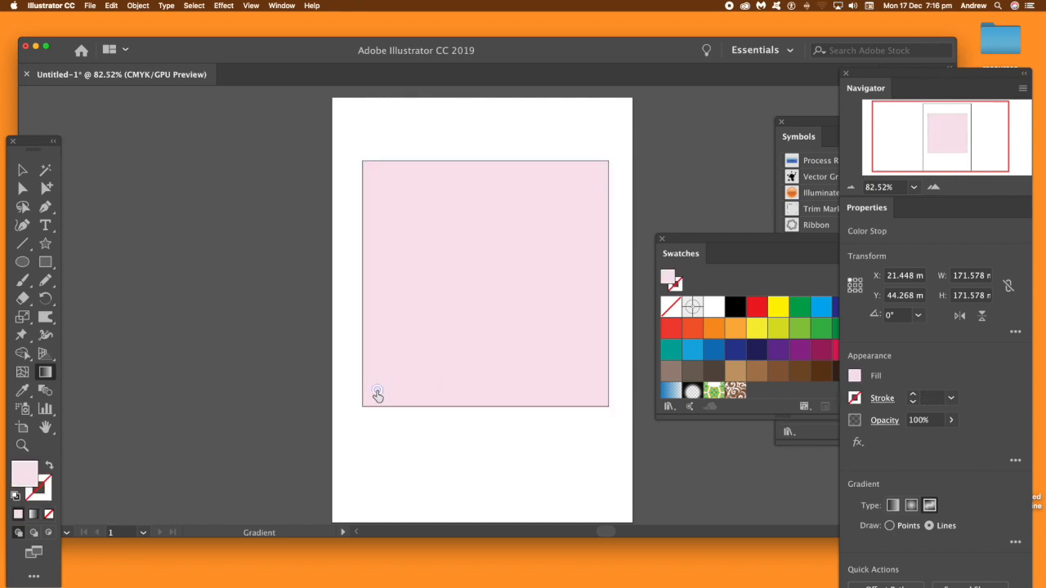
{"action": "left_click", "coordinate": [734, 308]}
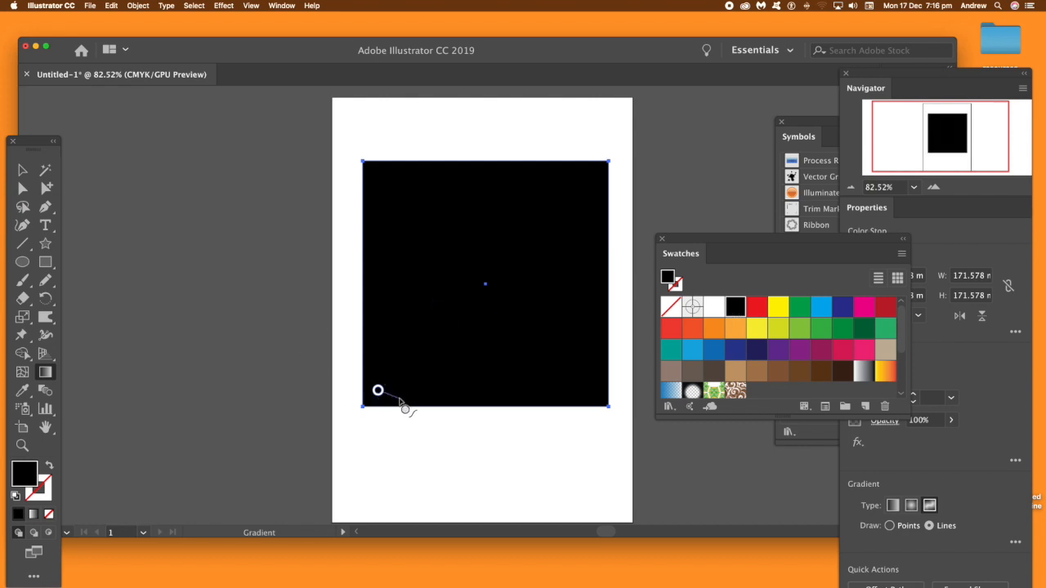
Step: Extend the gradient line straight up the square's left edge with four evenly spaced stops colored white, black, white and black
{"action": "left_click", "coordinate": [379, 341]}
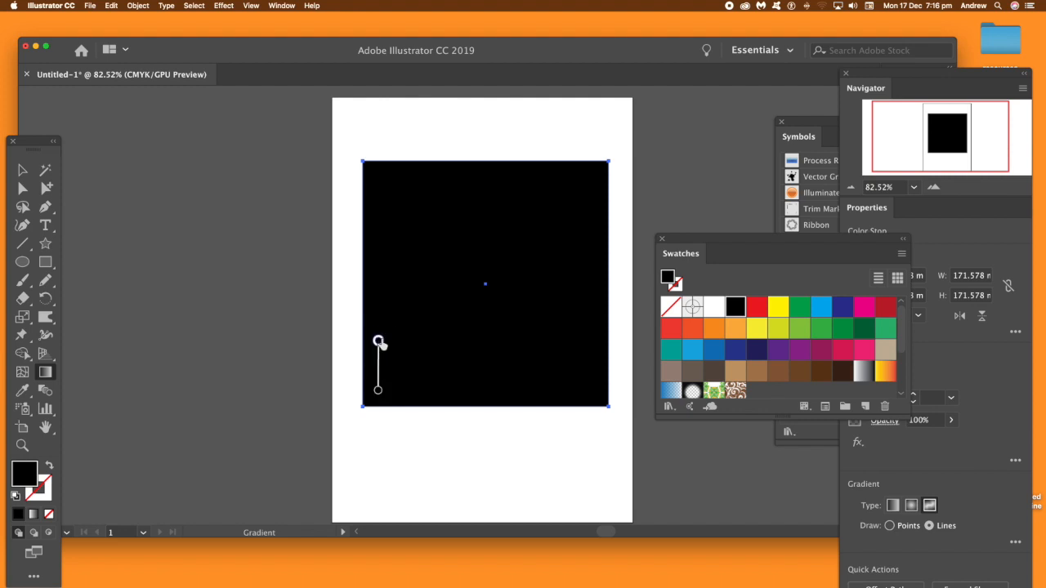
{"action": "left_click", "coordinate": [714, 314]}
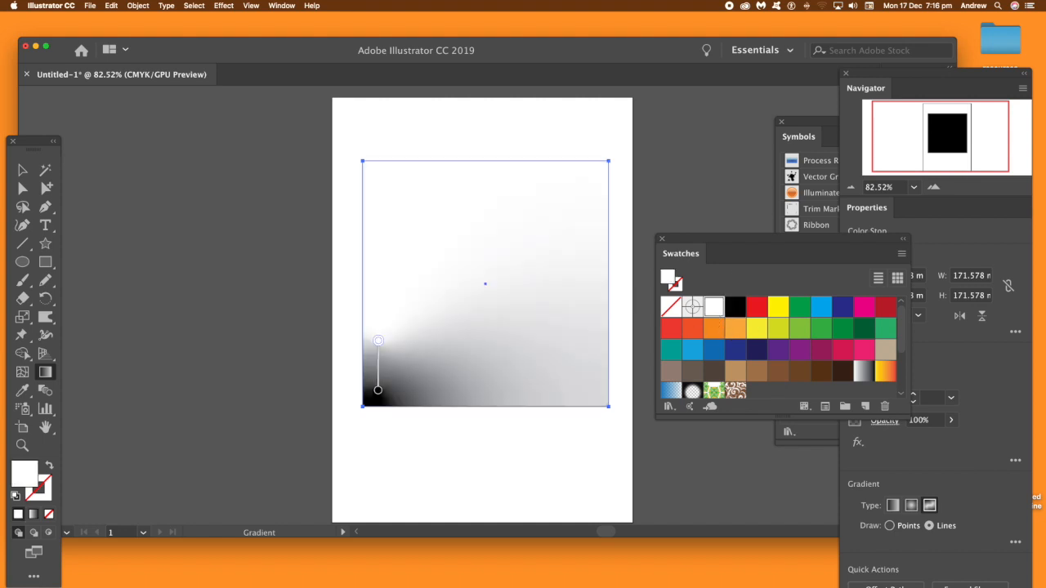
{"action": "left_click", "coordinate": [384, 294]}
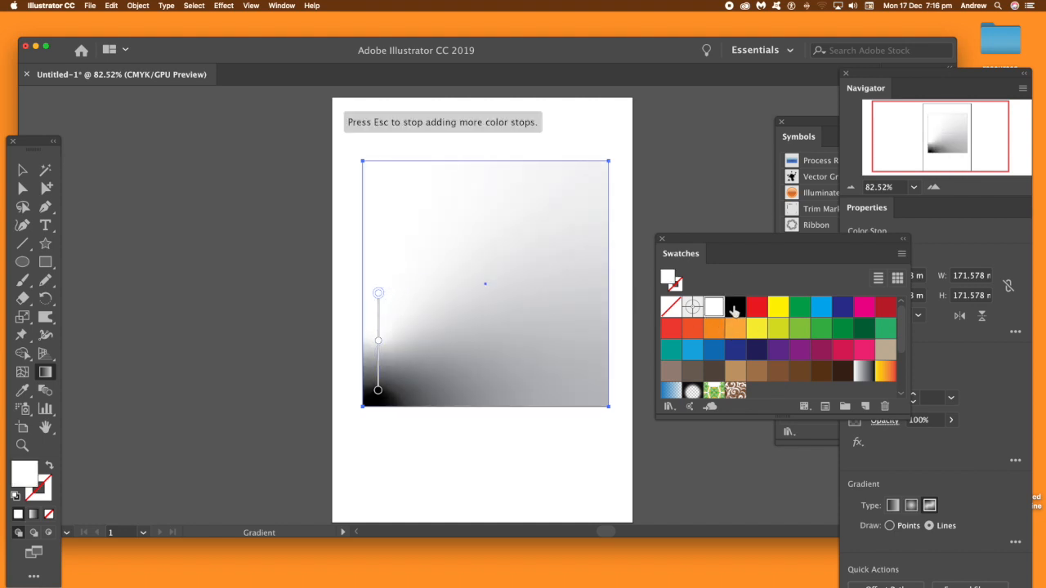
{"action": "left_click", "coordinate": [735, 306]}
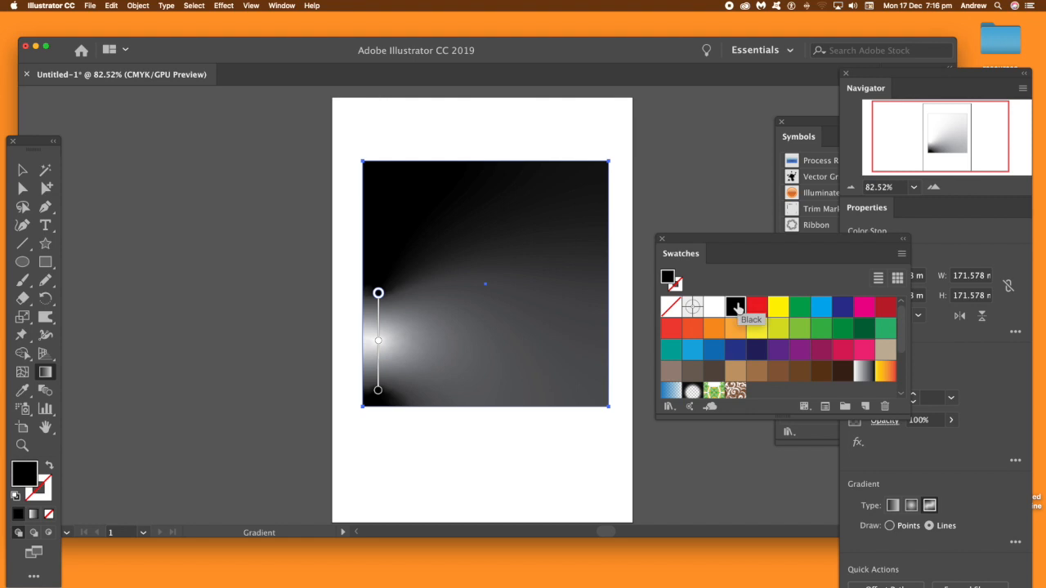
{"action": "left_click", "coordinate": [390, 245]}
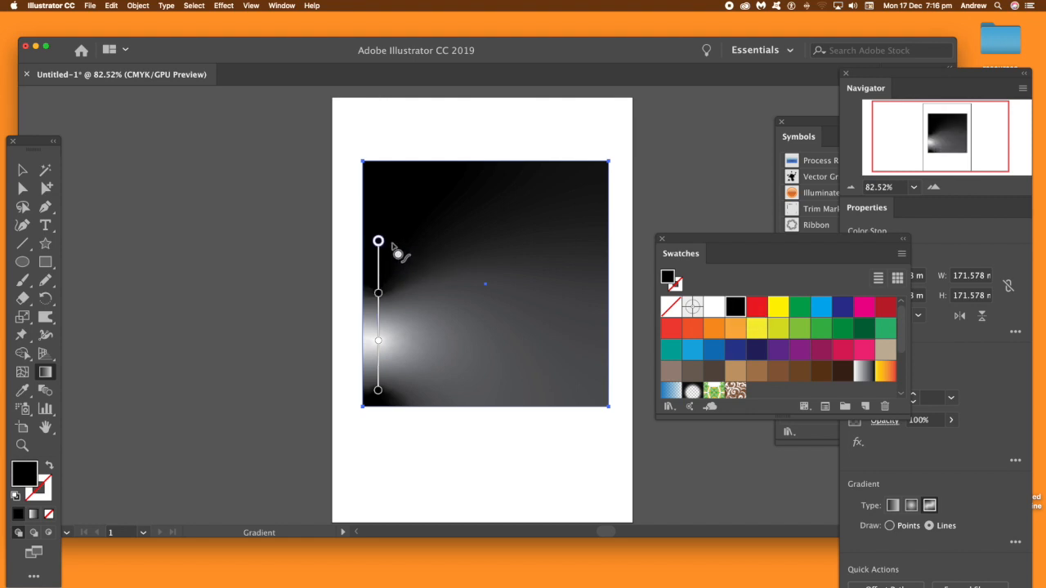
{"action": "left_click", "coordinate": [715, 309]}
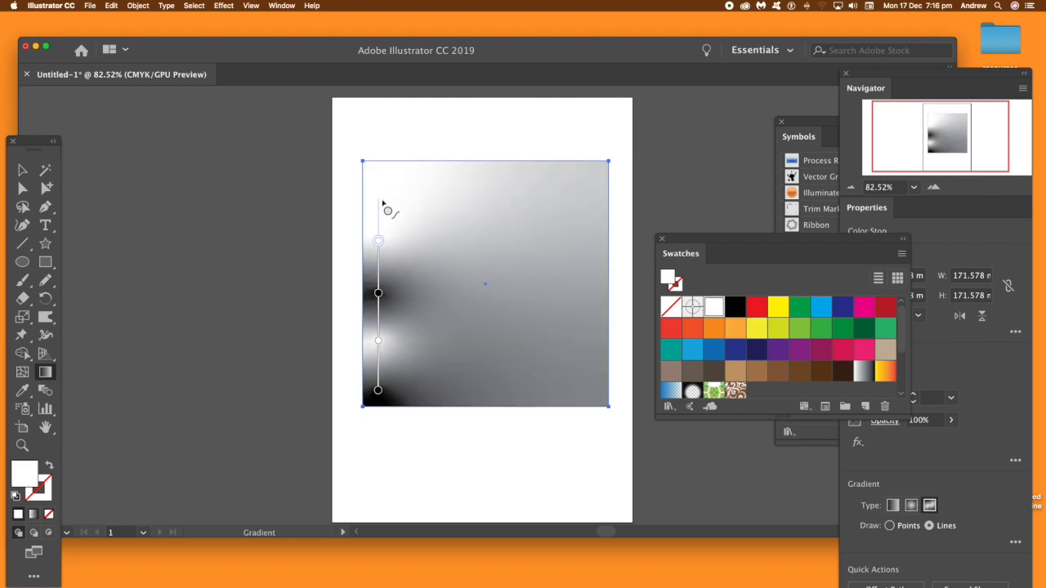
{"action": "left_click", "coordinate": [379, 172]}
{"action": "left_click", "coordinate": [736, 308]}
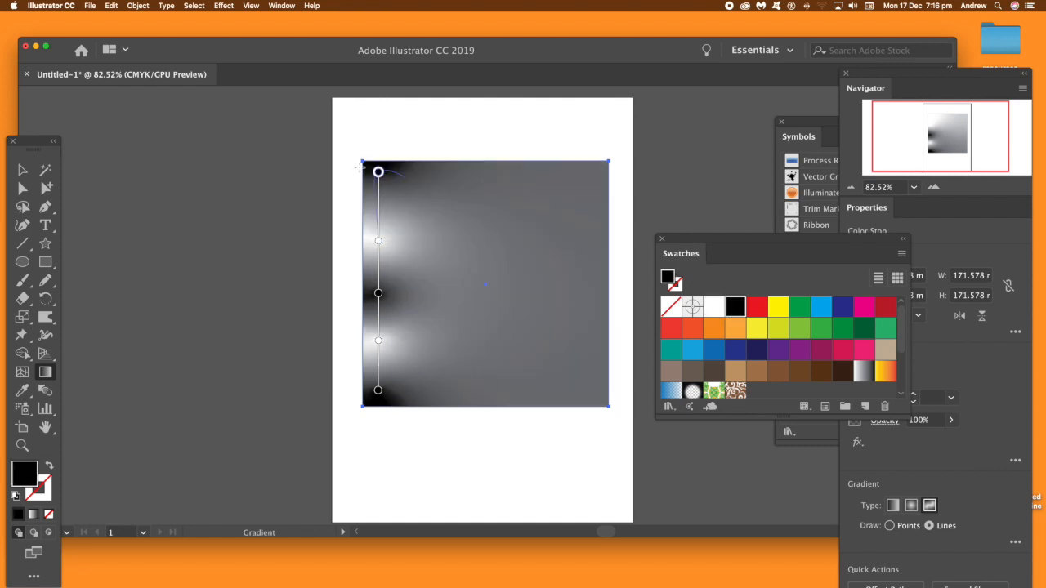
Step: Begin a second column of stops on the gradient line with a white stop at its top and a black stop below it
{"action": "left_click", "coordinate": [421, 171]}
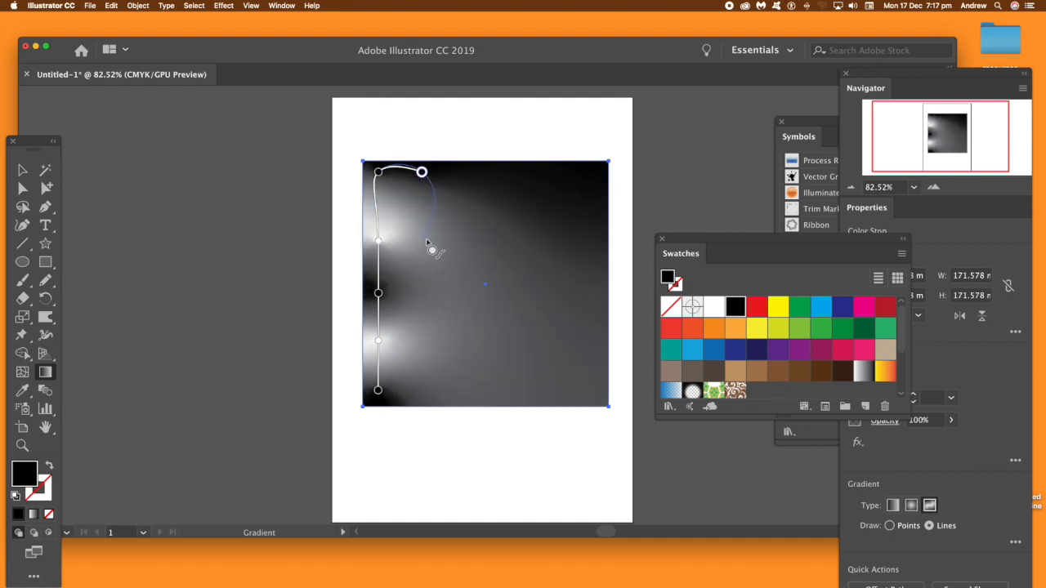
{"action": "double_click", "coordinate": [422, 173]}
{"action": "left_click", "coordinate": [246, 218]}
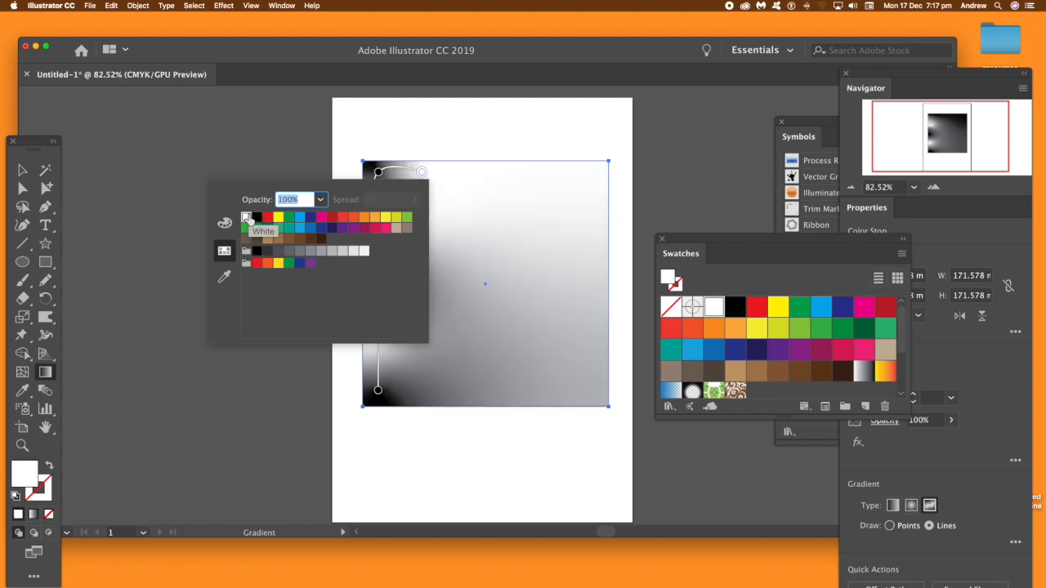
{"action": "left_click", "coordinate": [491, 88]}
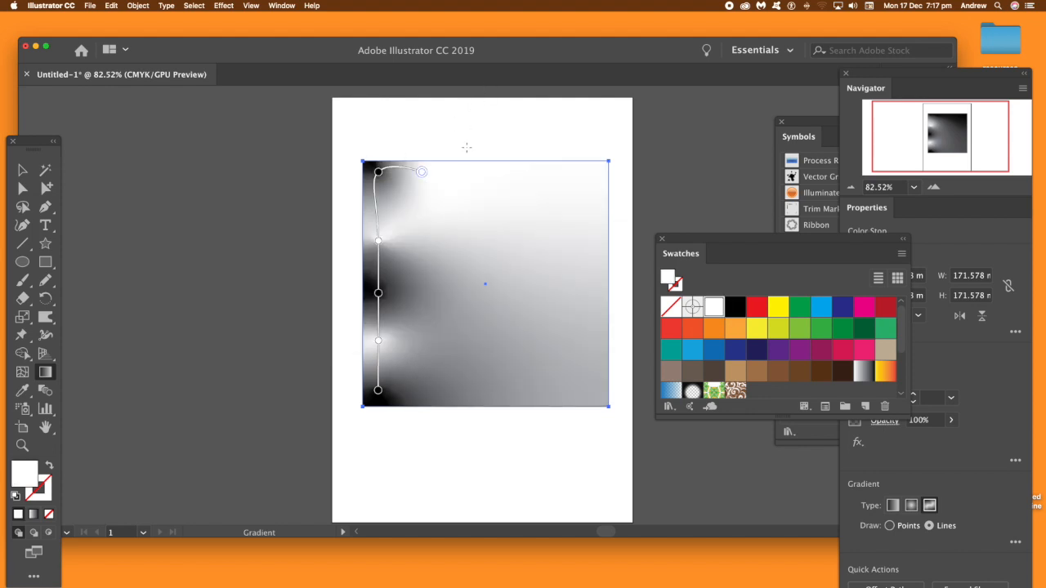
{"action": "left_click", "coordinate": [420, 241]}
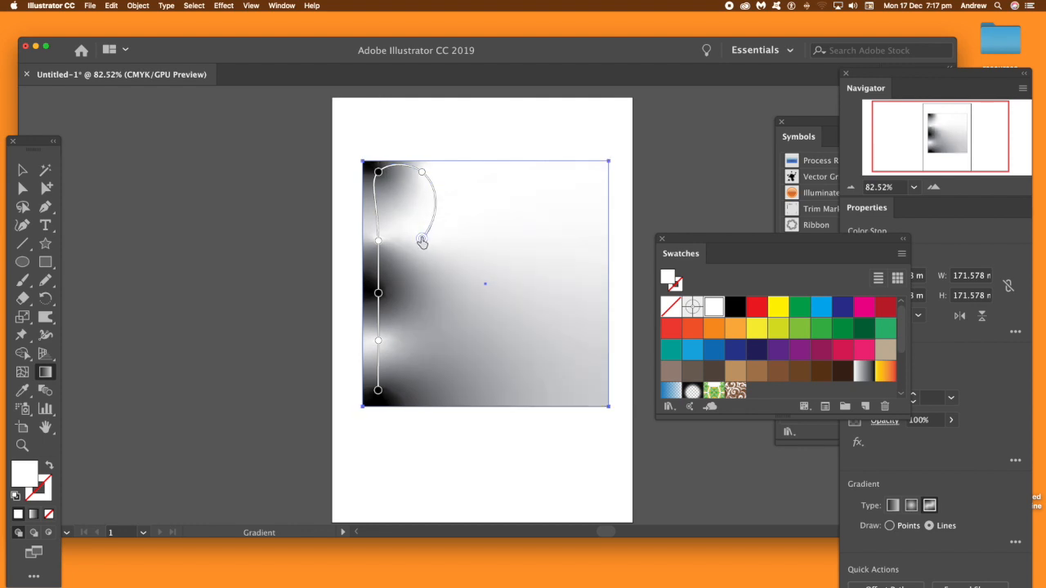
{"action": "double_click", "coordinate": [422, 241]}
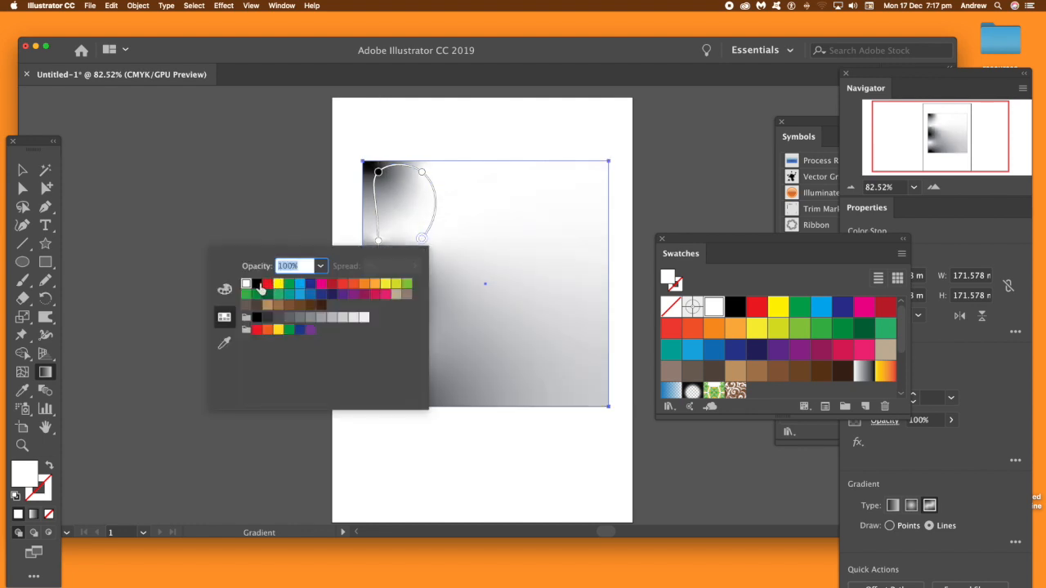
{"action": "left_click", "coordinate": [258, 284]}
{"action": "left_click", "coordinate": [516, 66]}
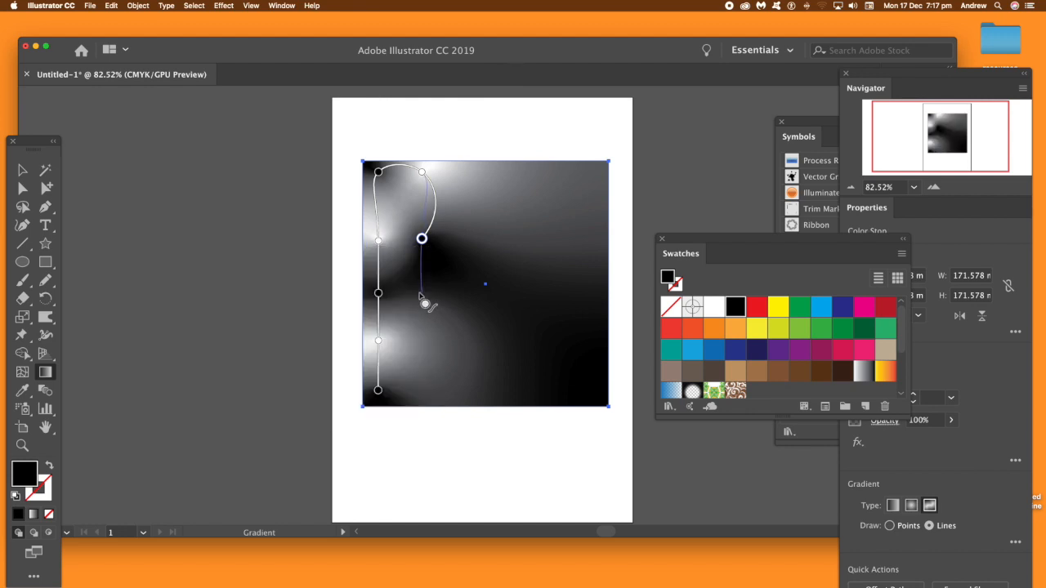
Step: Continue the second column down to the square's lower edge with three stops colored white, black and white
{"action": "left_click", "coordinate": [421, 292]}
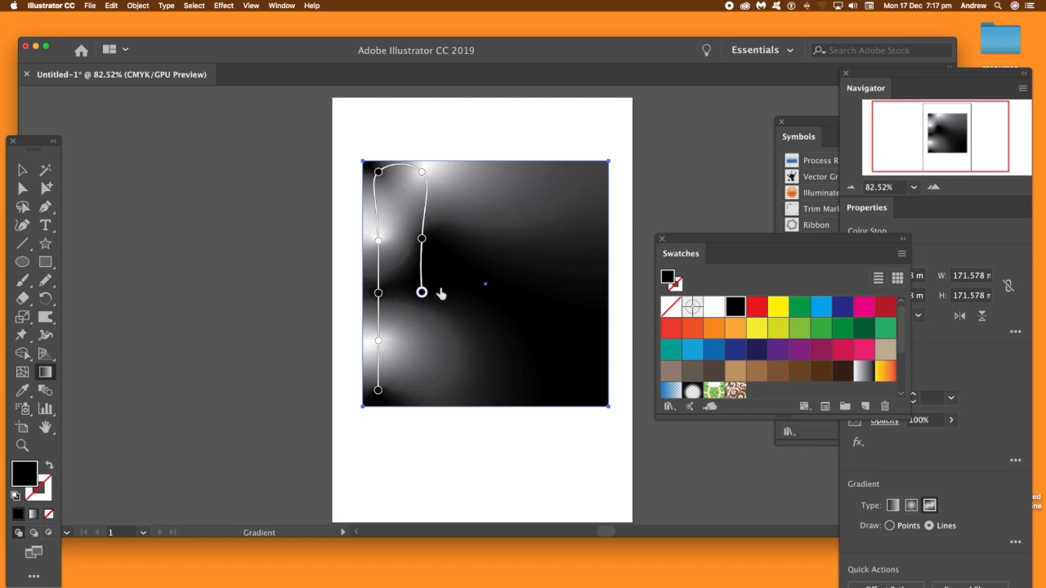
{"action": "left_click", "coordinate": [713, 308]}
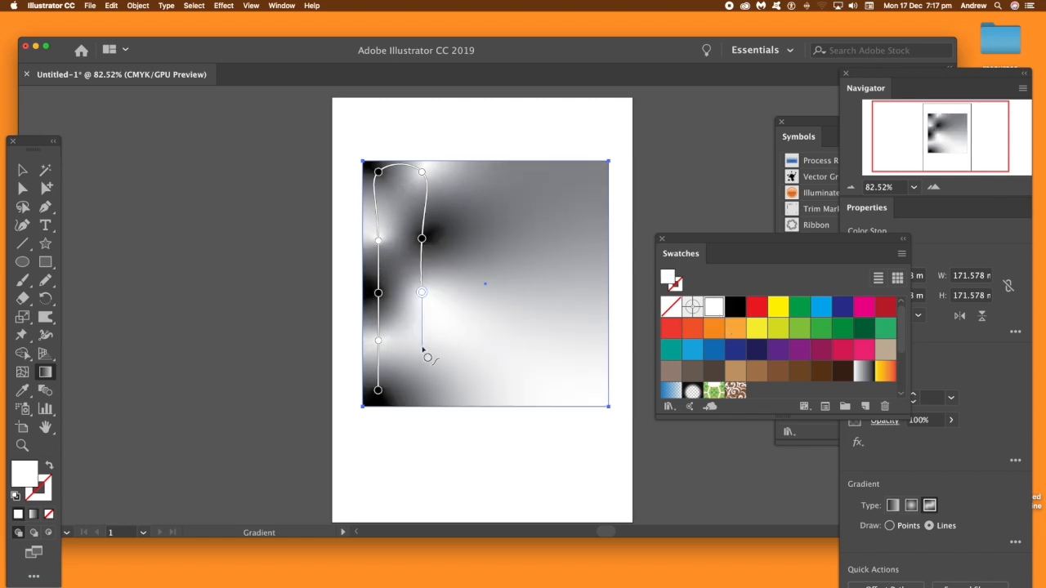
{"action": "left_click", "coordinate": [422, 338]}
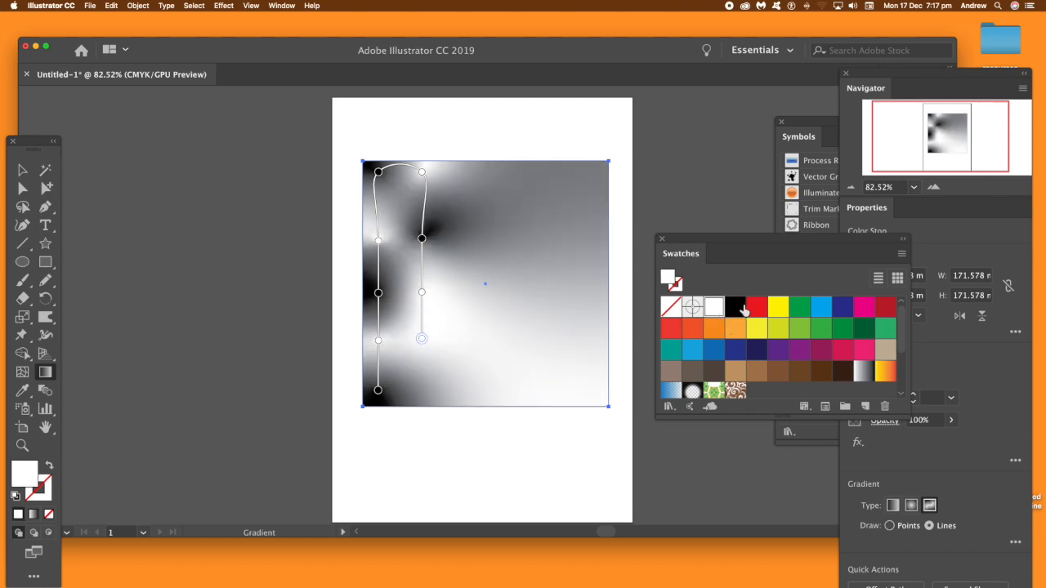
{"action": "left_click", "coordinate": [735, 307]}
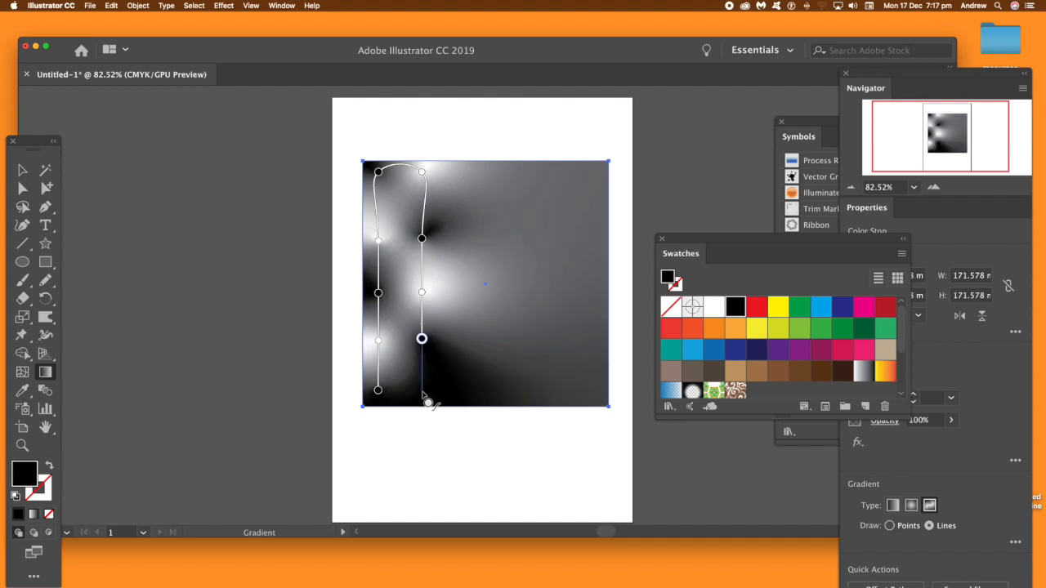
{"action": "left_click", "coordinate": [421, 391]}
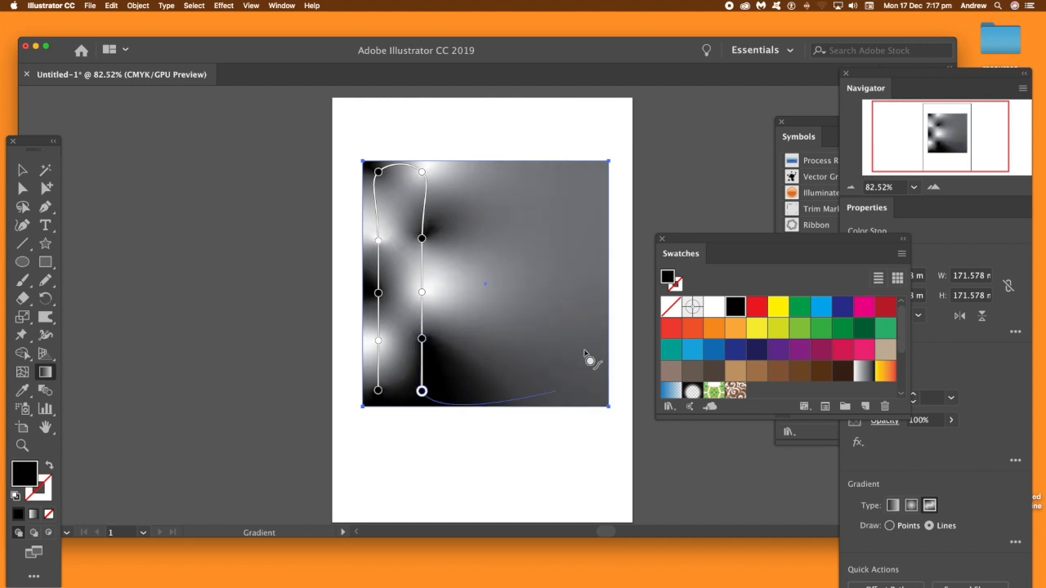
{"action": "left_click", "coordinate": [714, 307]}
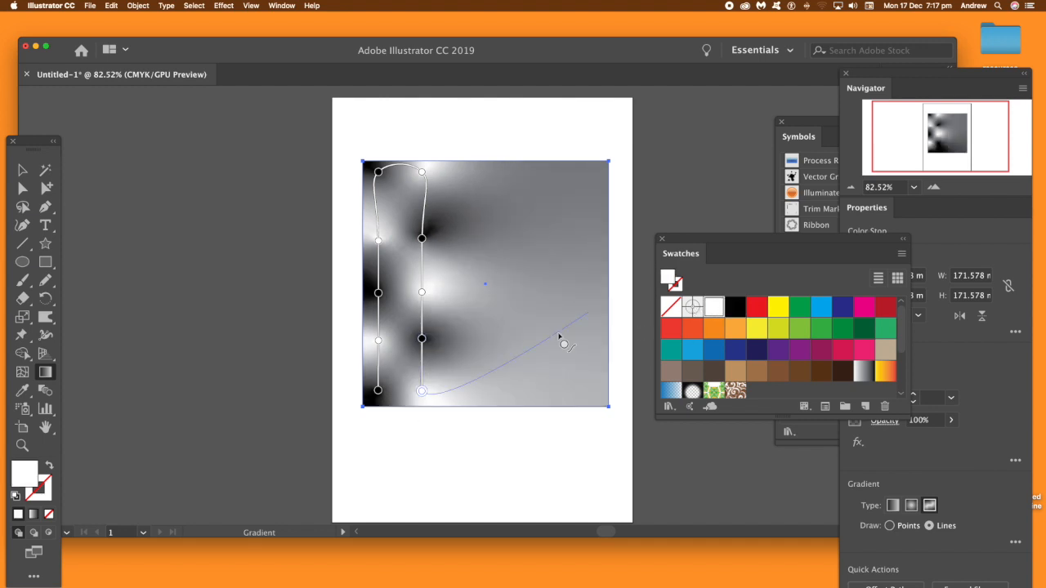
Step: Begin a third column of stops on the gradient line from the square's lower edge upward, colored black, white and black
{"action": "left_click", "coordinate": [456, 391]}
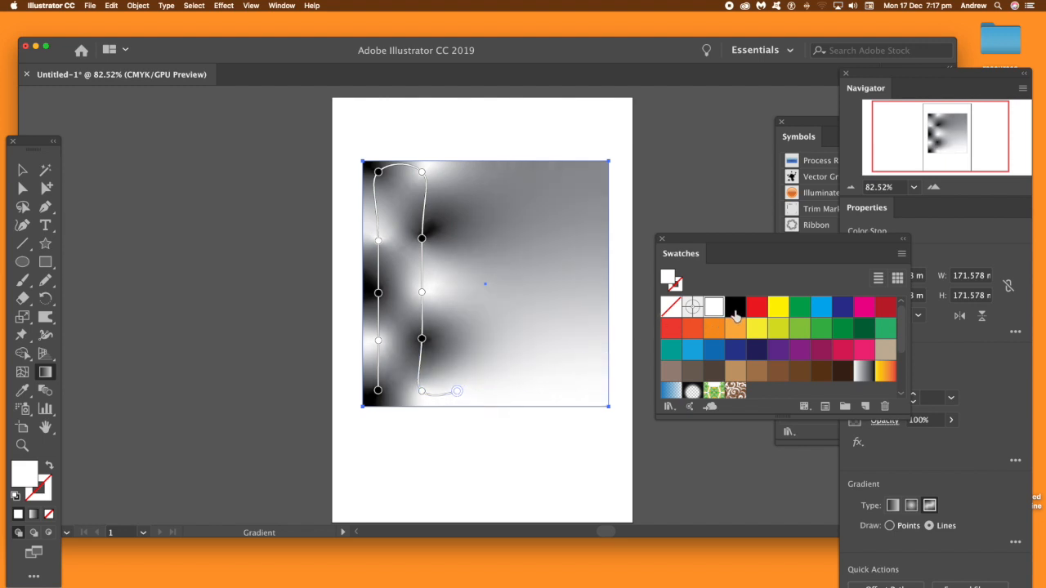
{"action": "left_click", "coordinate": [734, 314]}
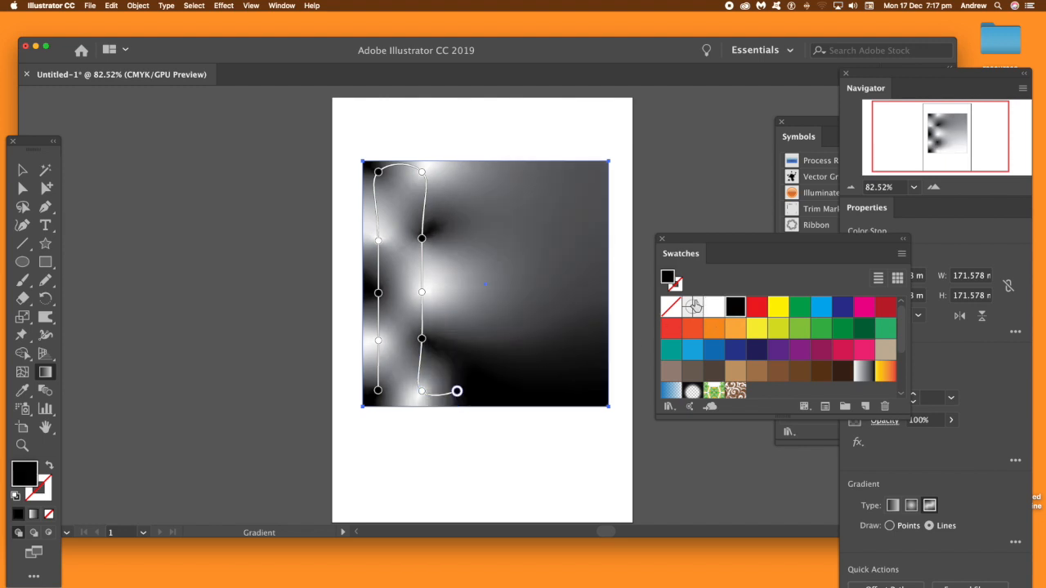
{"action": "left_click", "coordinate": [457, 333]}
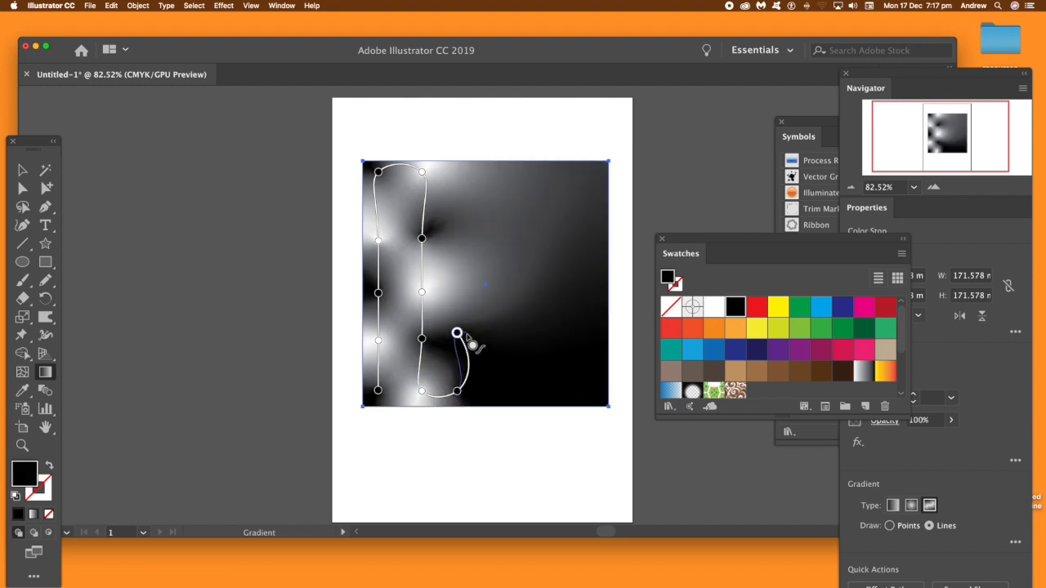
{"action": "left_click", "coordinate": [717, 309]}
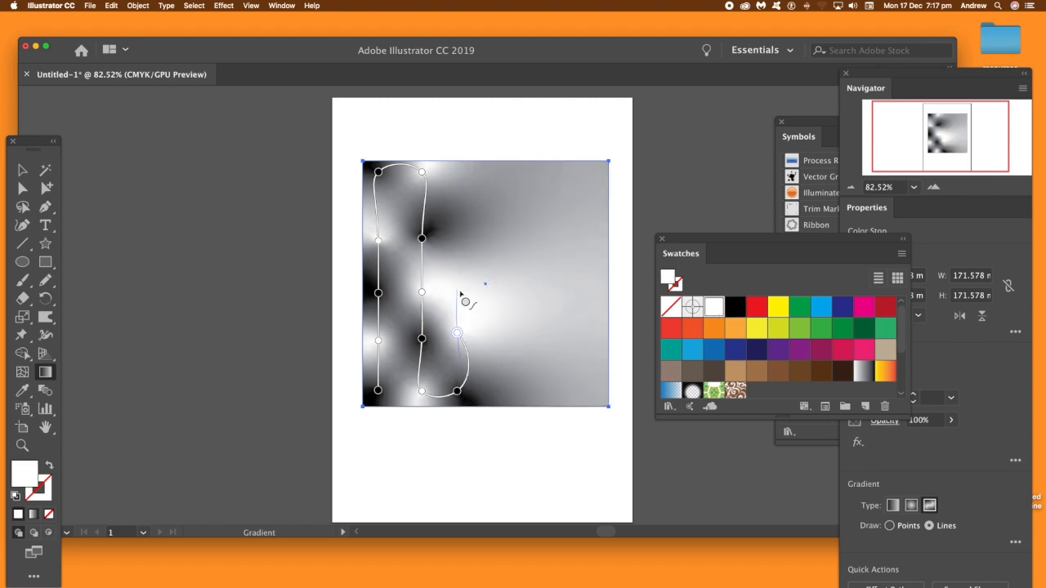
{"action": "left_click", "coordinate": [458, 292]}
{"action": "left_click", "coordinate": [736, 308]}
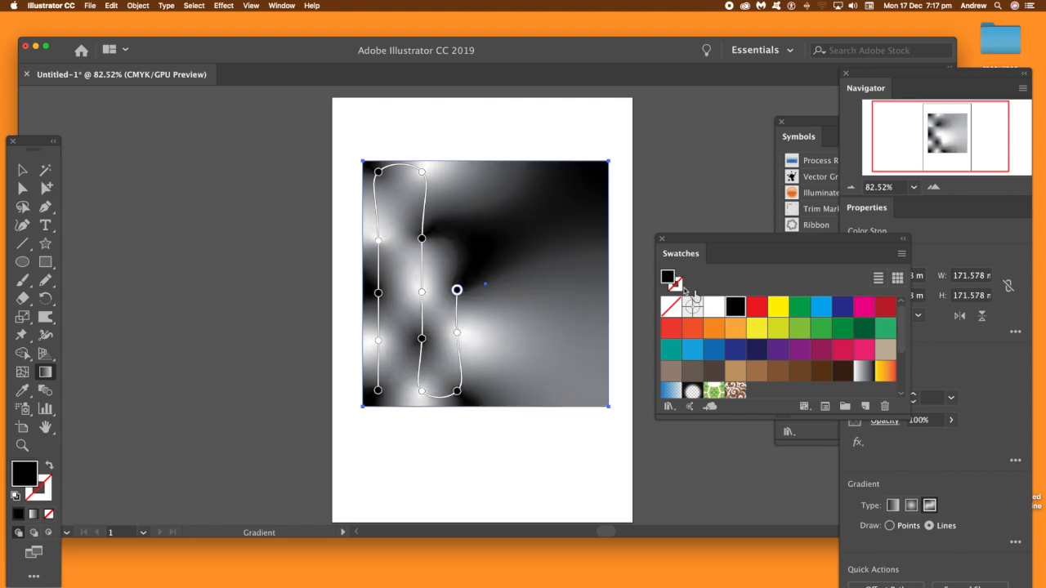
Step: Finish the third column up to the square's upper edge with a white stop and a black stop
{"action": "left_click", "coordinate": [457, 235]}
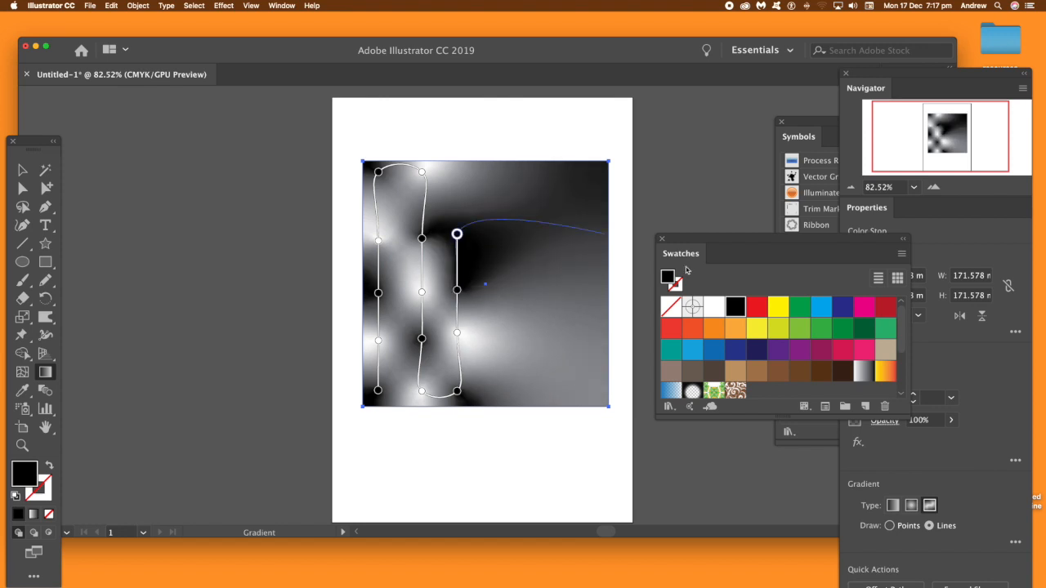
{"action": "left_click", "coordinate": [715, 309]}
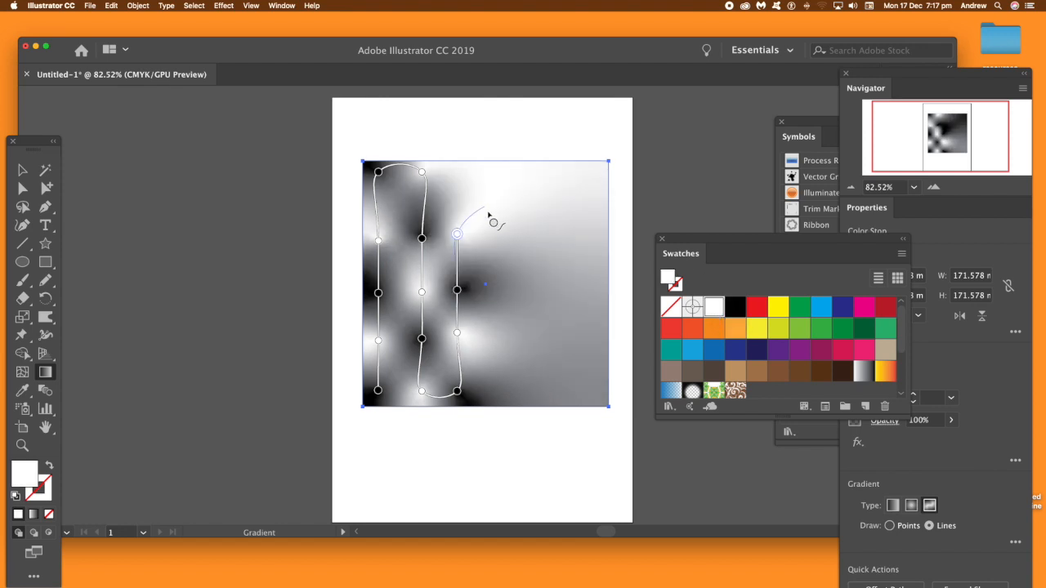
{"action": "left_click", "coordinate": [457, 166]}
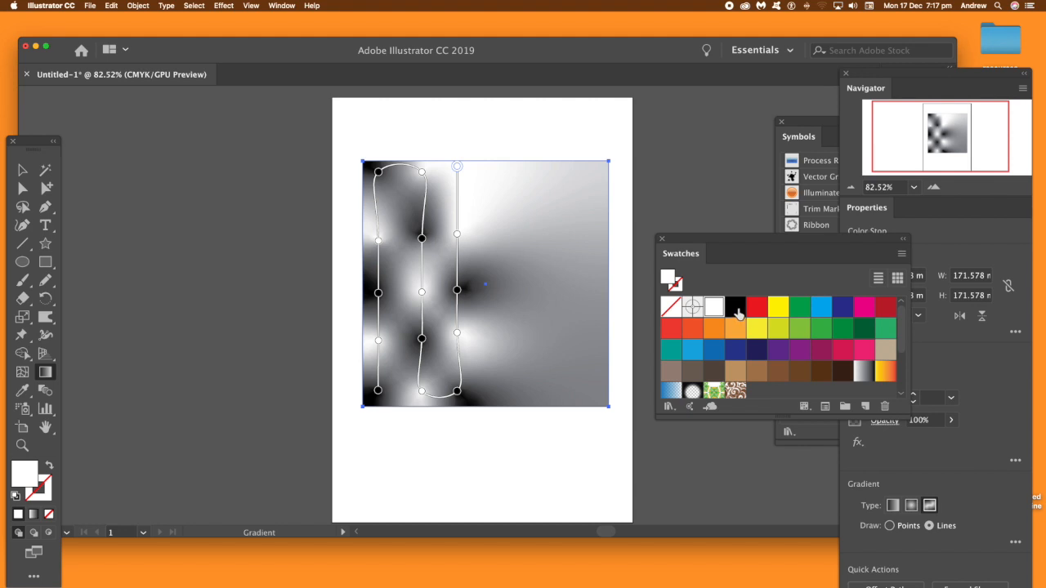
{"action": "left_click", "coordinate": [735, 309]}
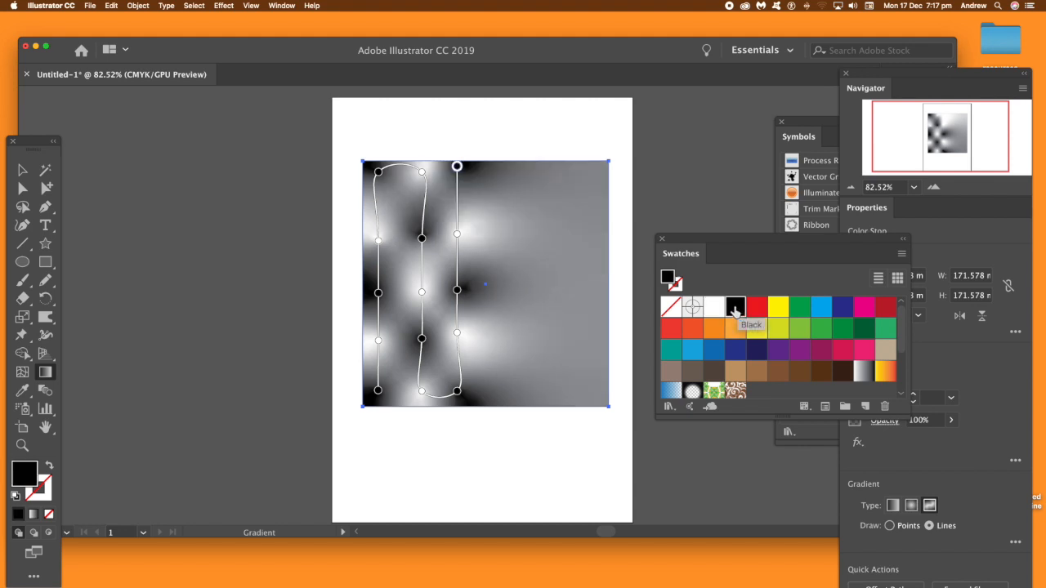
Step: Begin a fourth column of stops from the square's upper edge downward, colored white, black and white
{"action": "left_click", "coordinate": [509, 167]}
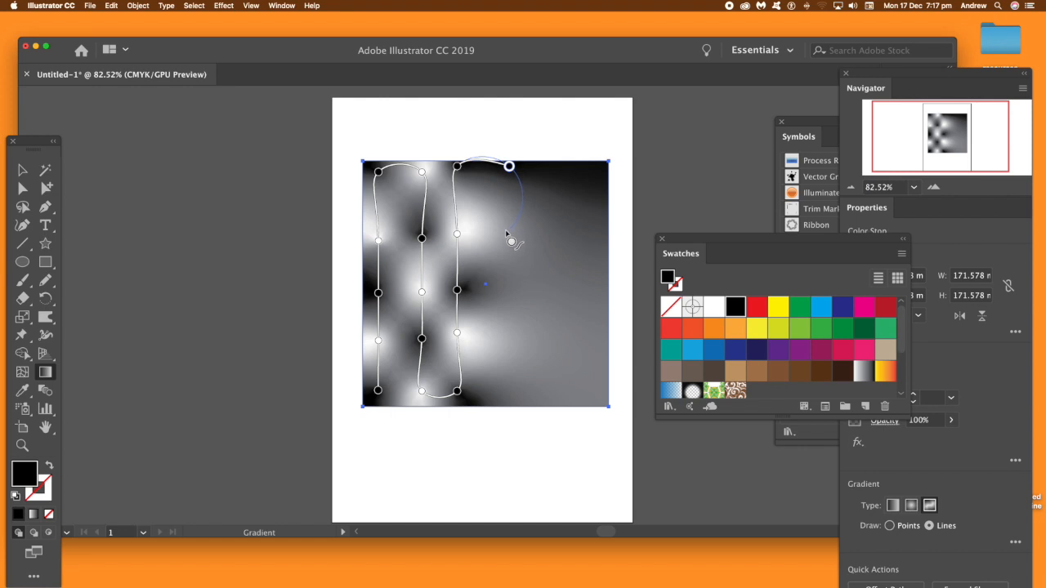
{"action": "left_click", "coordinate": [509, 230]}
{"action": "left_click", "coordinate": [509, 167]}
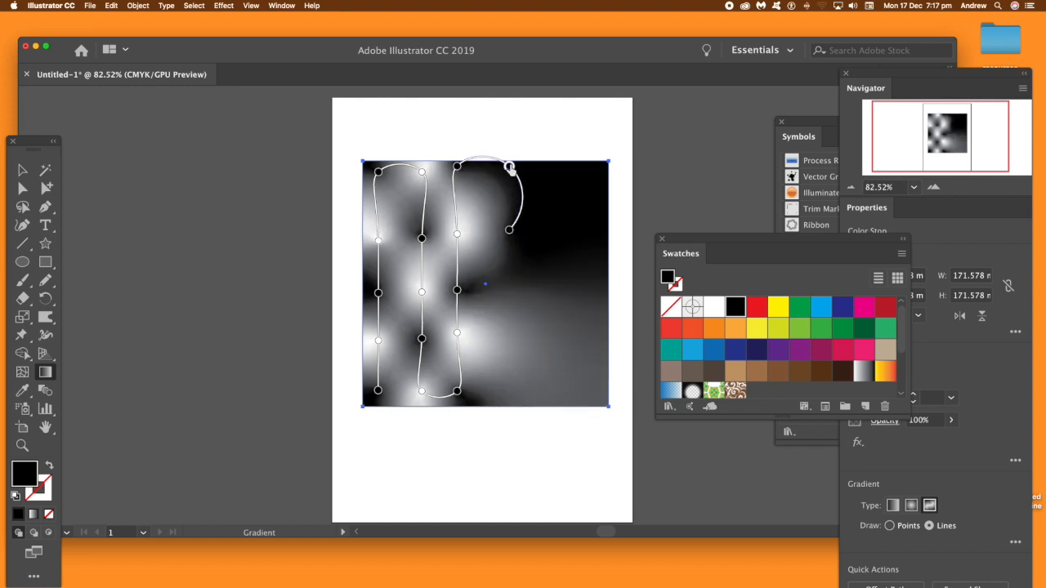
{"action": "left_click", "coordinate": [712, 307]}
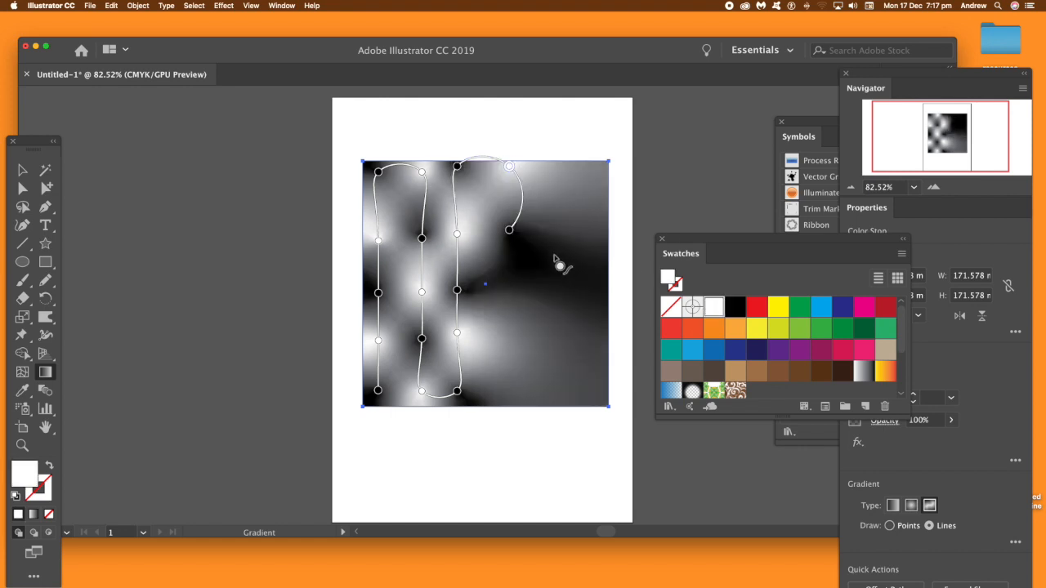
{"action": "left_click", "coordinate": [510, 230]}
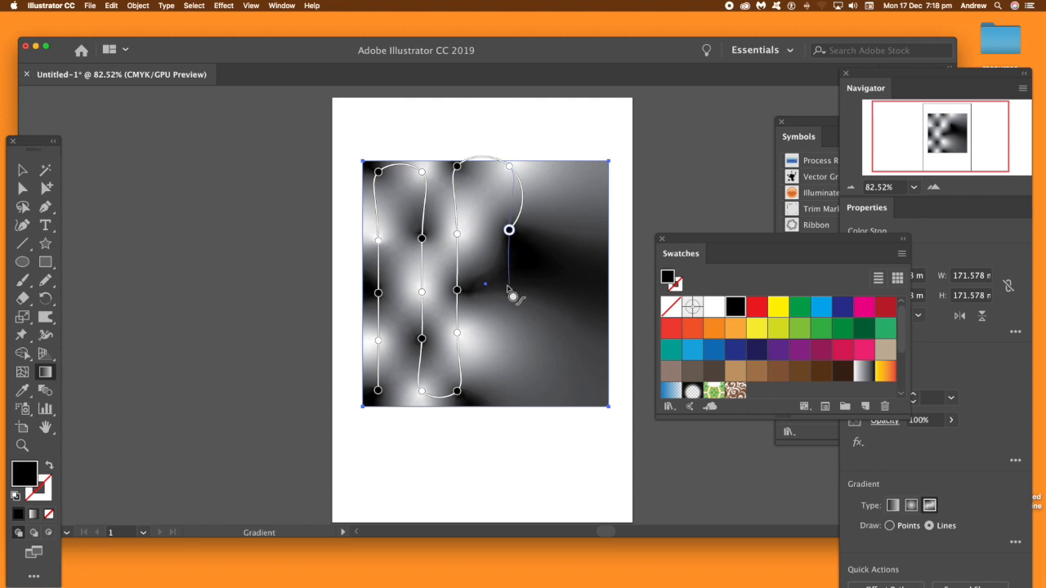
{"action": "left_click", "coordinate": [509, 290]}
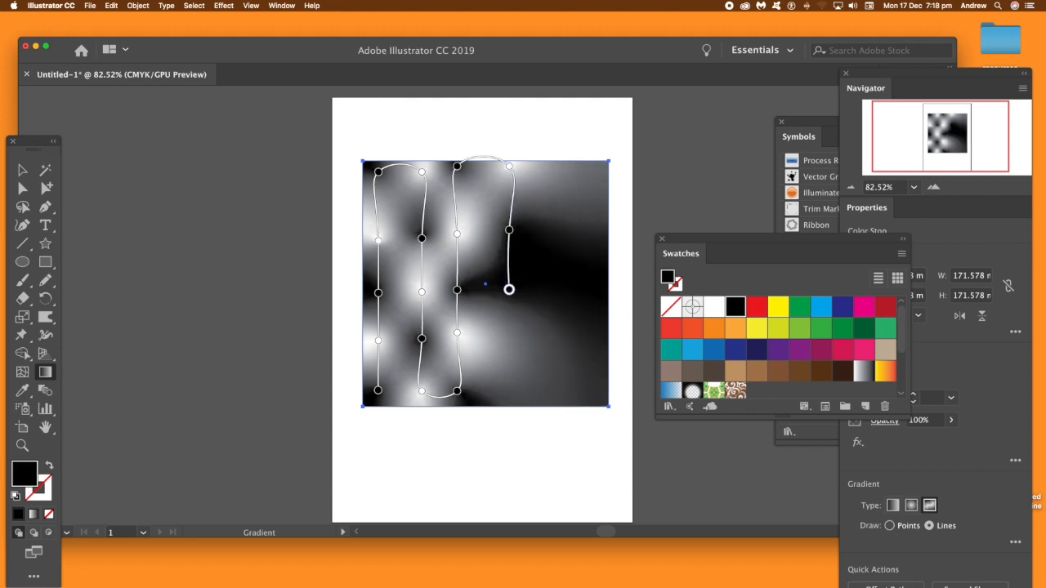
{"action": "left_click", "coordinate": [711, 307]}
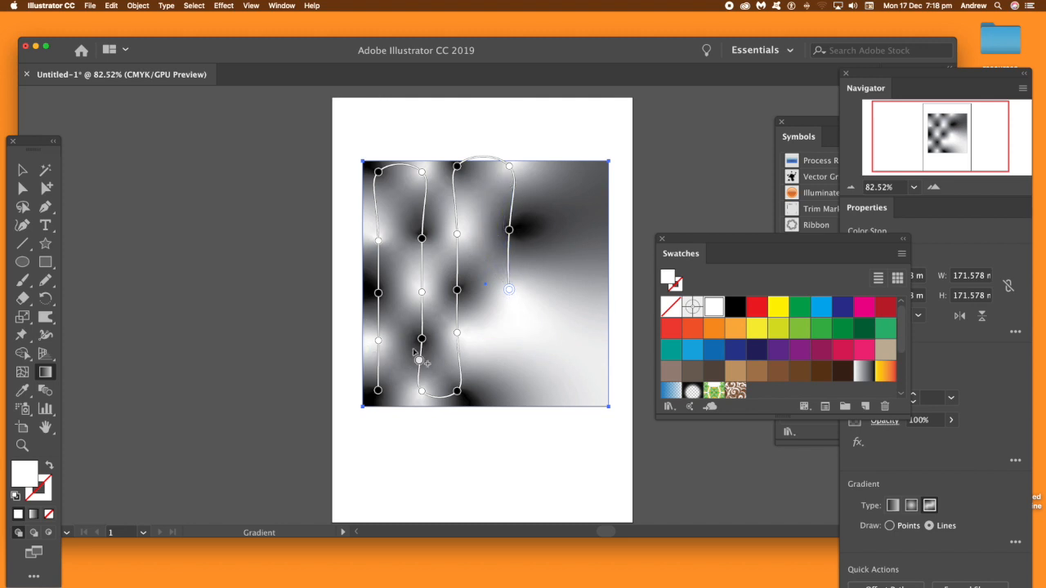
Step: Leave gradient editing and delete the checkered square from the artboard
{"action": "left_click", "coordinate": [22, 170]}
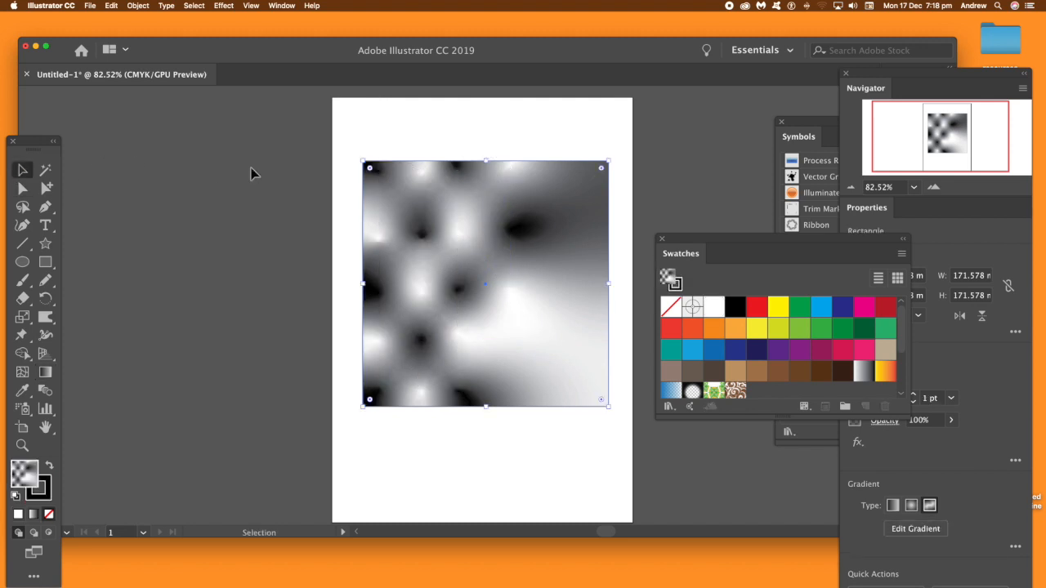
{"action": "left_click", "coordinate": [253, 171]}
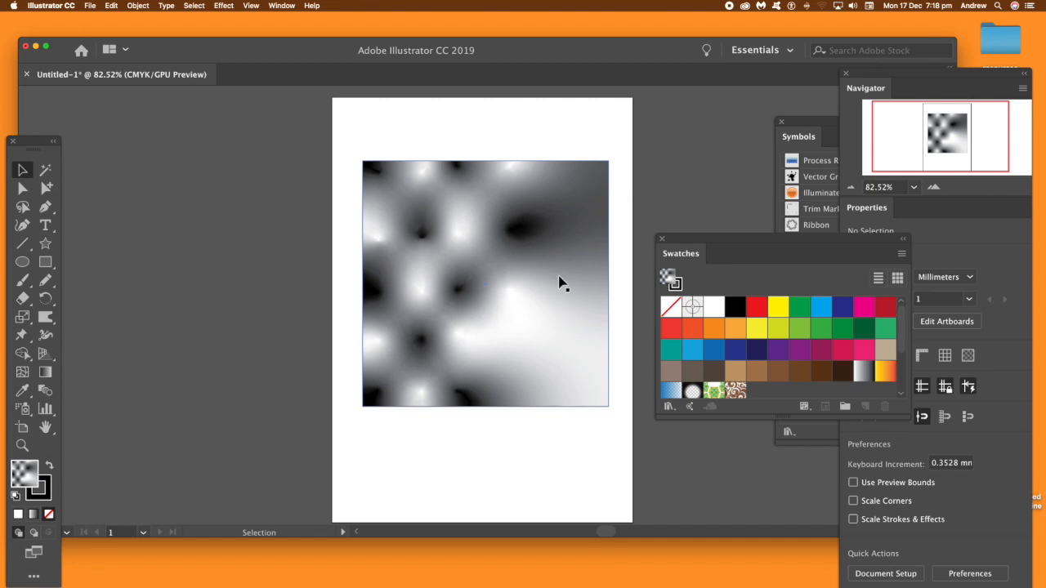
{"action": "left_click", "coordinate": [488, 264]}
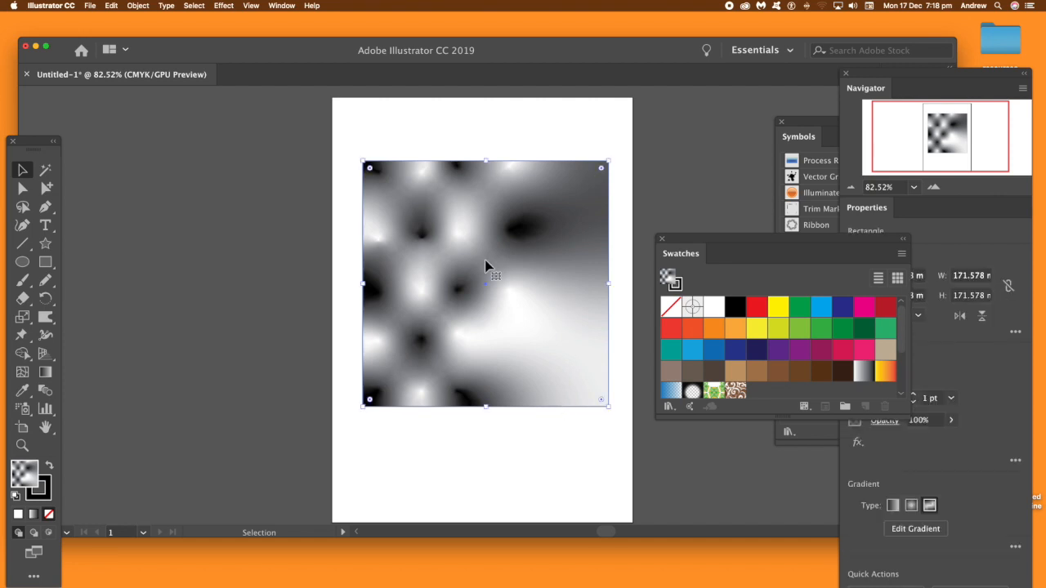
{"action": "key", "text": "Delete"}
Step: Draw a new rectangle about 155 by 147 mm on the artboard and fill it with a freeform gradient
{"action": "left_click", "coordinate": [45, 262]}
{"action": "left_click_drag", "start_coordinate": [366, 164], "coordinate": [587, 374]}
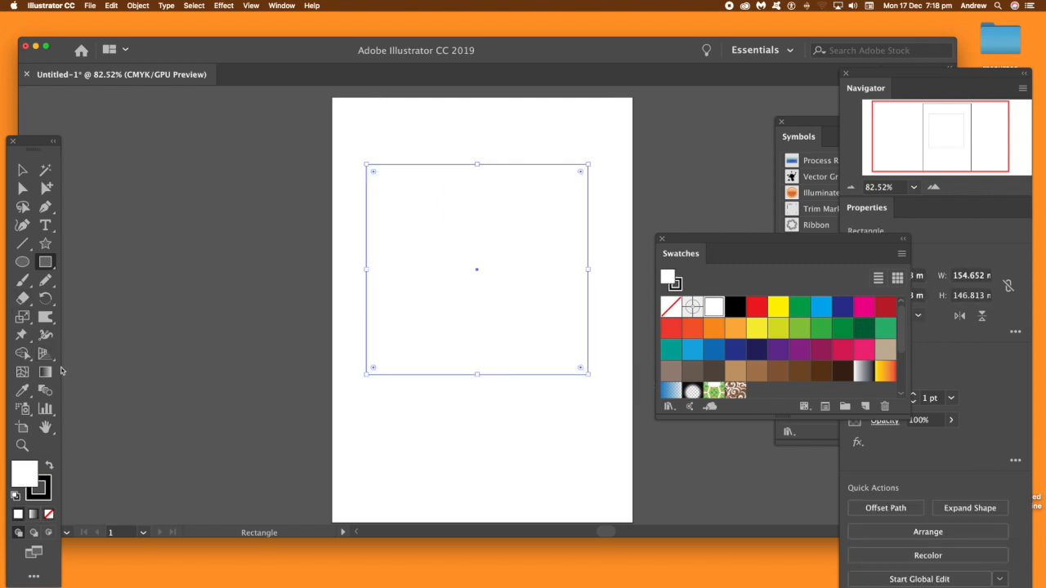
{"action": "left_click", "coordinate": [46, 372]}
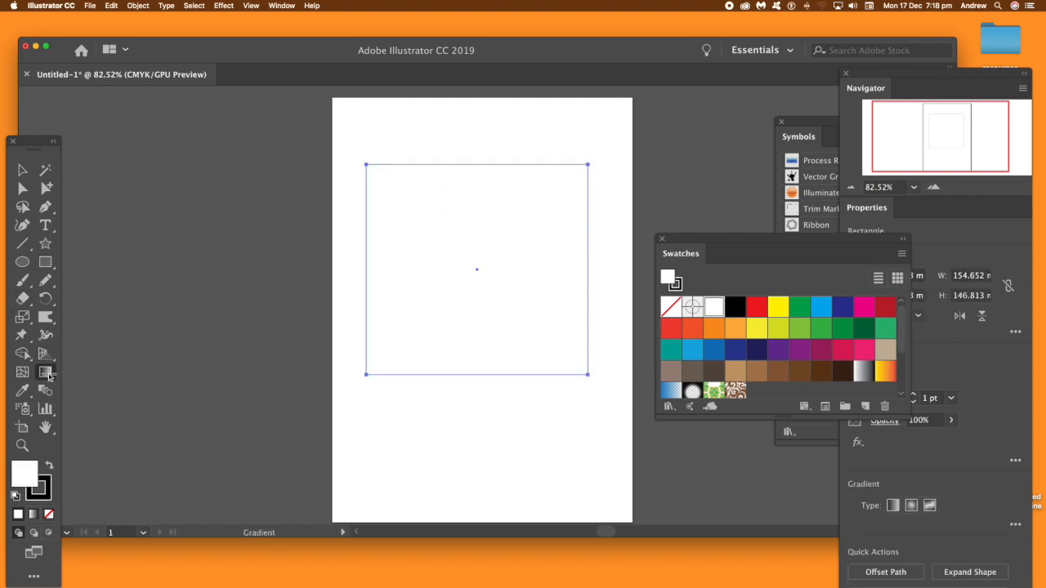
{"action": "left_click", "coordinate": [930, 505]}
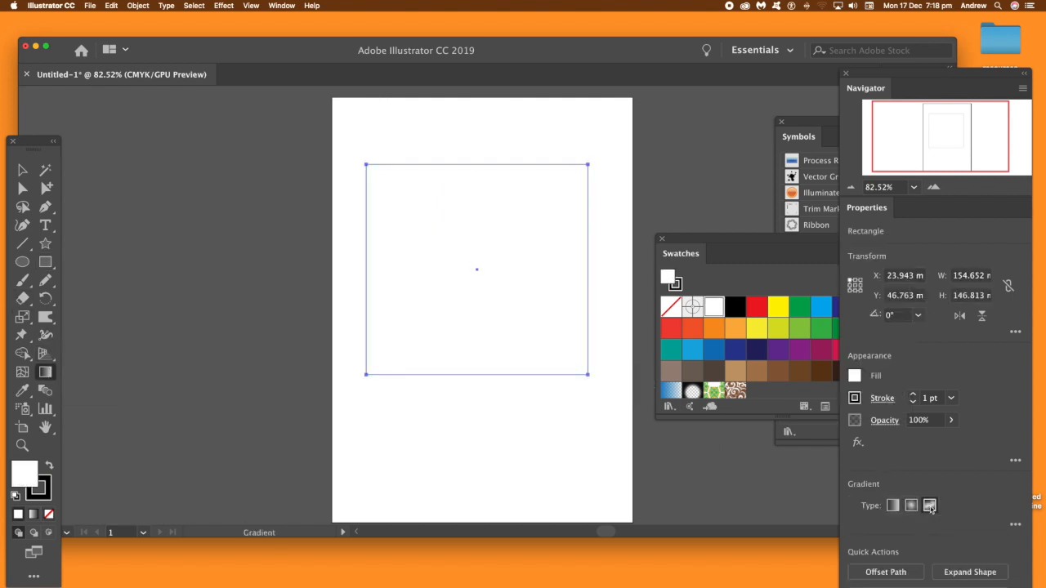
Step: Remove the rectangle's two right-hand color stops and move the lower-left stop to just below the rectangle's center
{"action": "left_click", "coordinate": [566, 186]}
{"action": "left_click_drag", "start_coordinate": [566, 186], "coordinate": [674, 111]}
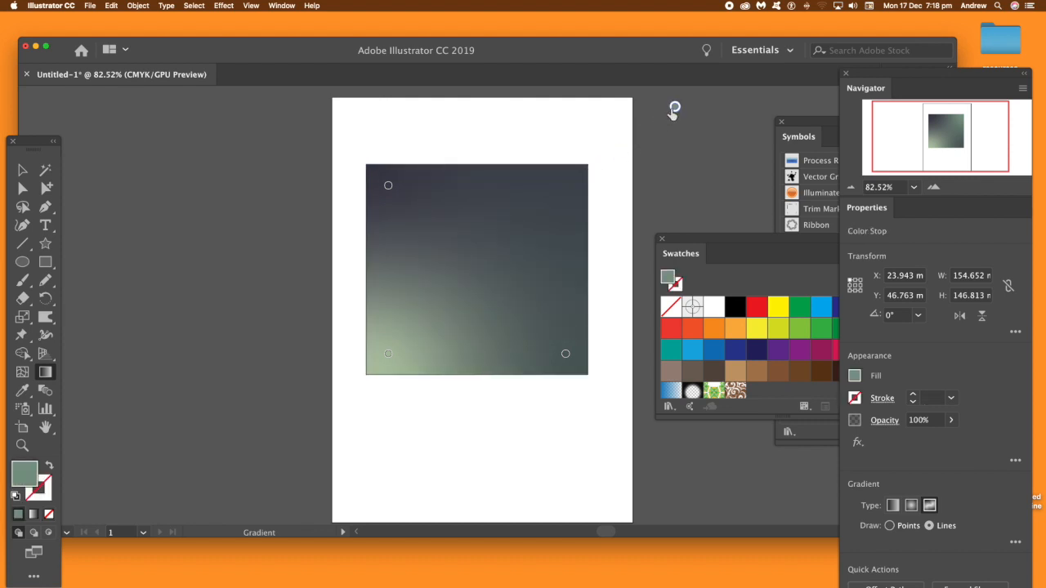
{"action": "left_click", "coordinate": [565, 355]}
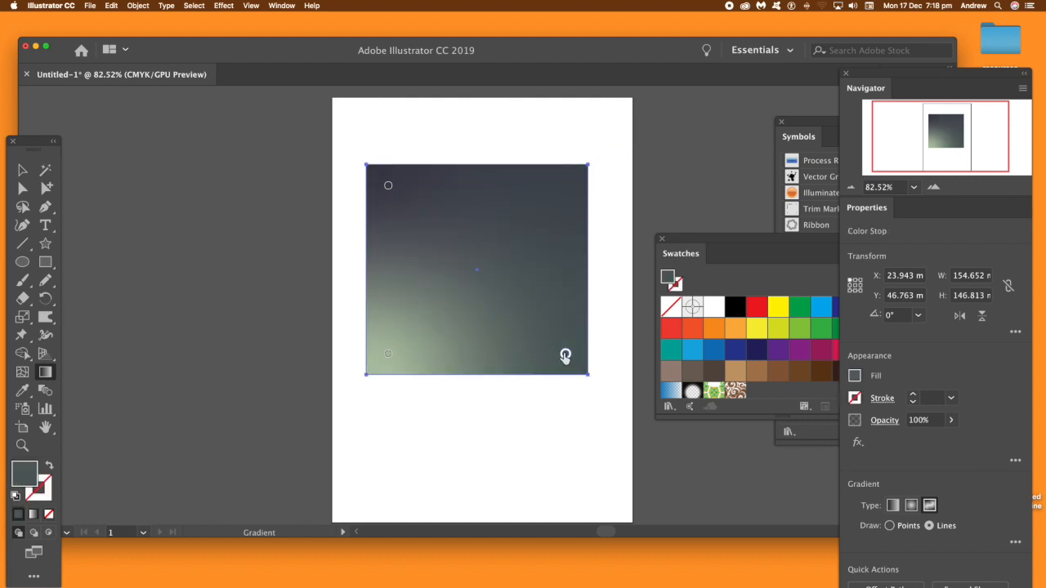
{"action": "left_click_drag", "start_coordinate": [564, 353], "coordinate": [670, 217]}
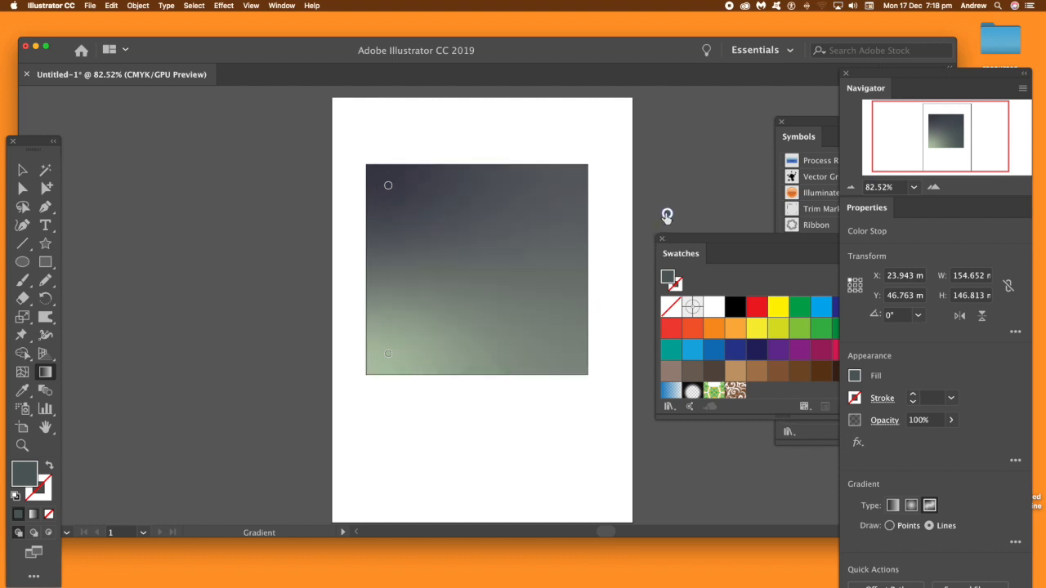
{"action": "left_click", "coordinate": [388, 354]}
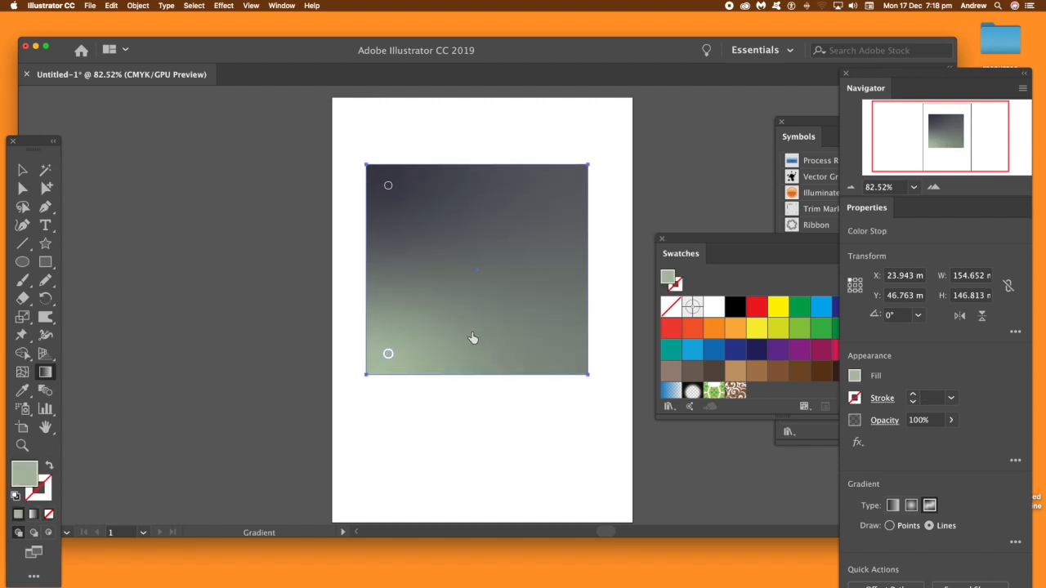
{"action": "left_click_drag", "start_coordinate": [388, 357], "coordinate": [476, 314]}
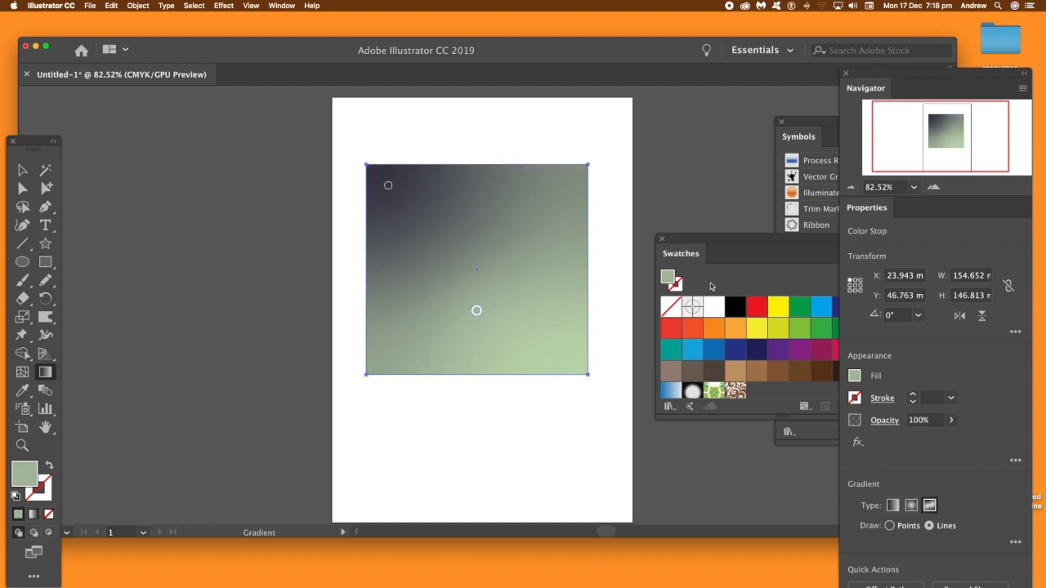
{"action": "left_click", "coordinate": [890, 525]}
{"action": "left_click", "coordinate": [389, 187]}
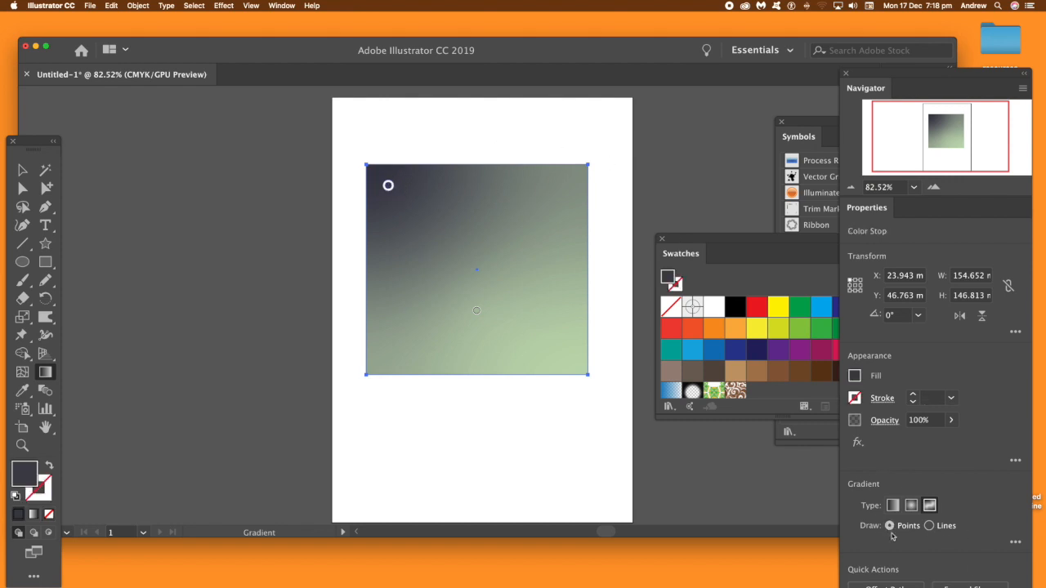
{"action": "left_click", "coordinate": [930, 526]}
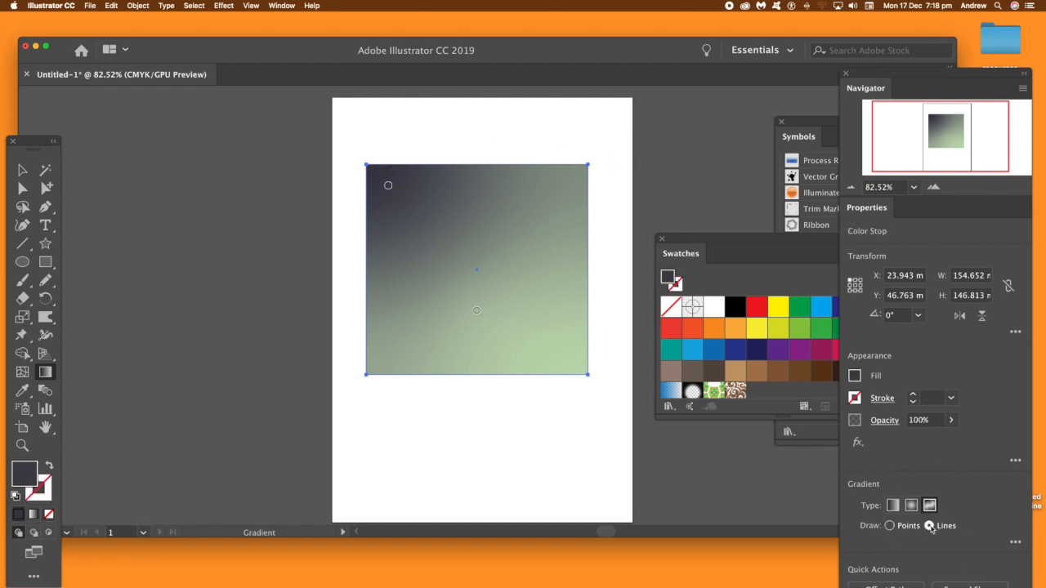
Step: Start a gradient line from the upper-left stop with a second stop beside it, and color both orange (C=0 M=35 Y=85 K=0)
{"action": "left_click", "coordinate": [389, 187]}
{"action": "left_click", "coordinate": [444, 186]}
{"action": "left_click", "coordinate": [735, 329]}
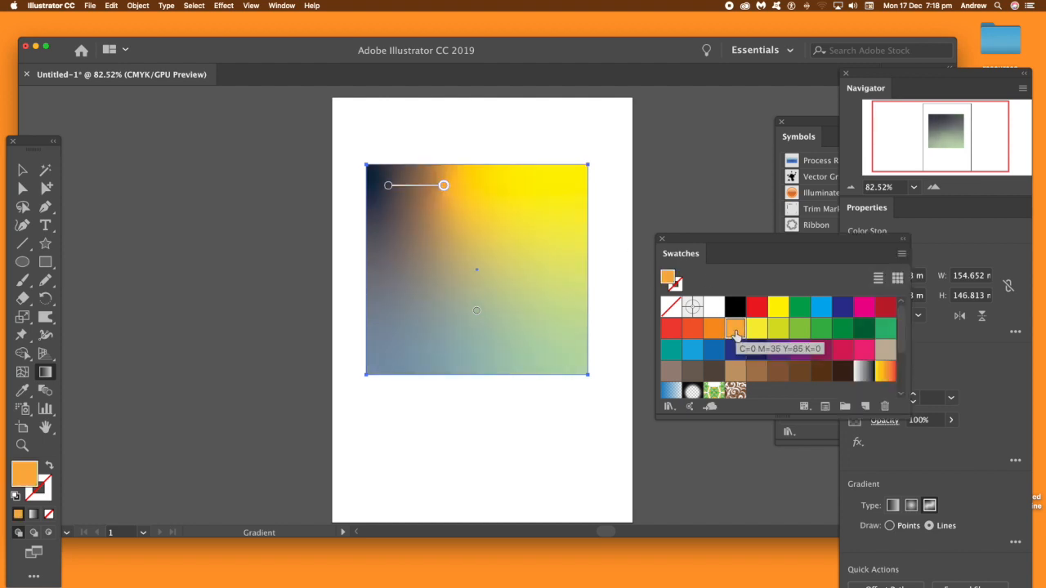
{"action": "left_click", "coordinate": [389, 187]}
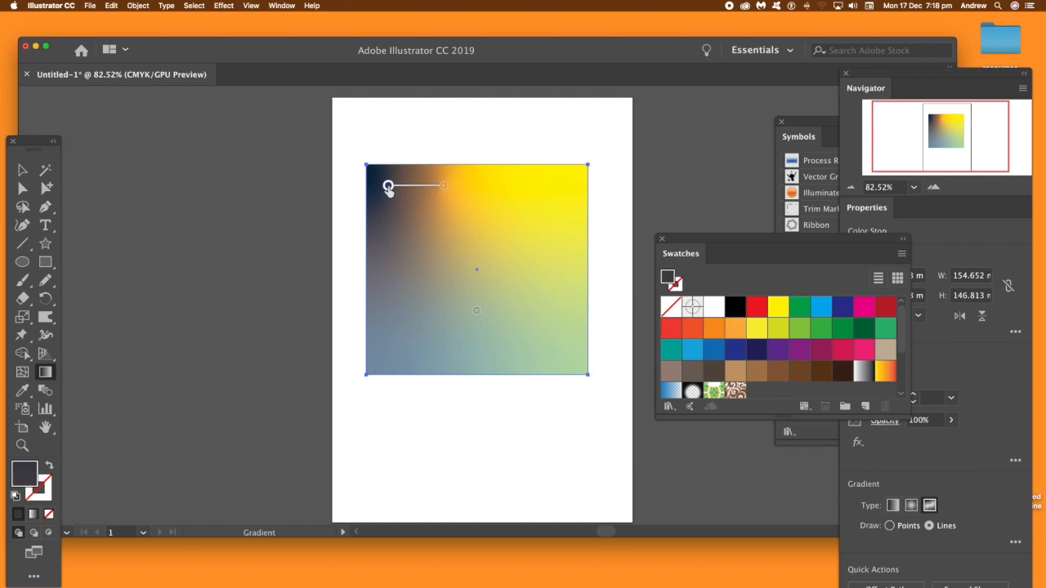
{"action": "left_click", "coordinate": [735, 329]}
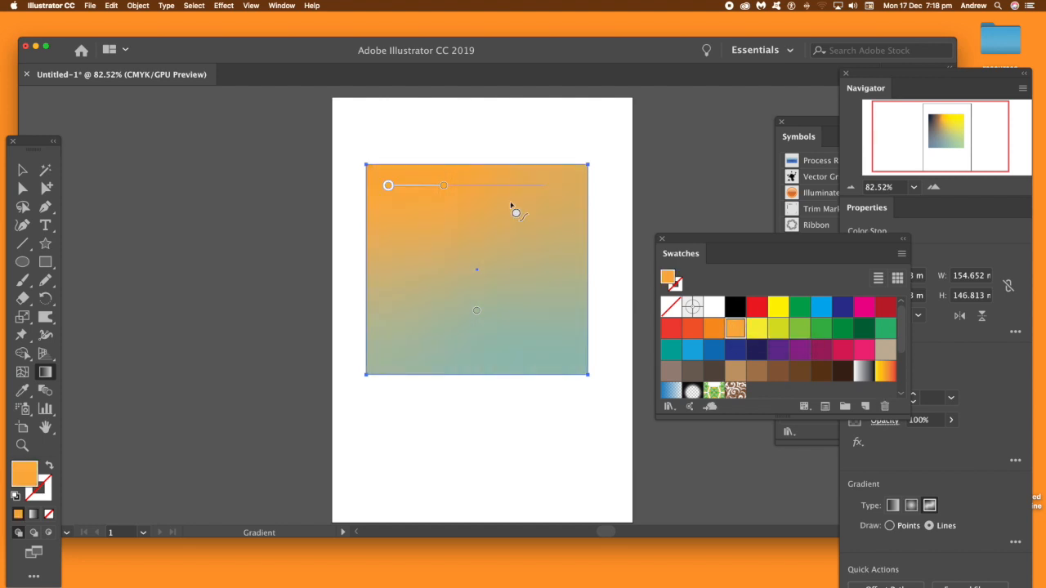
Step: Extend the line along the rectangle's upper edge toward its right corner with more orange stops, and leave gradient editing
{"action": "left_click", "coordinate": [498, 187]}
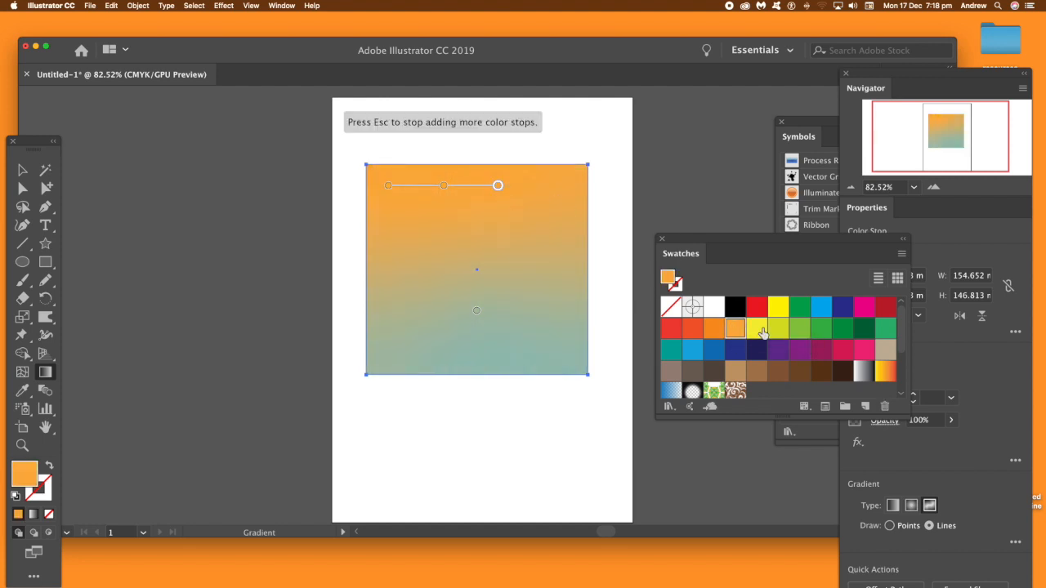
{"action": "left_click", "coordinate": [733, 330]}
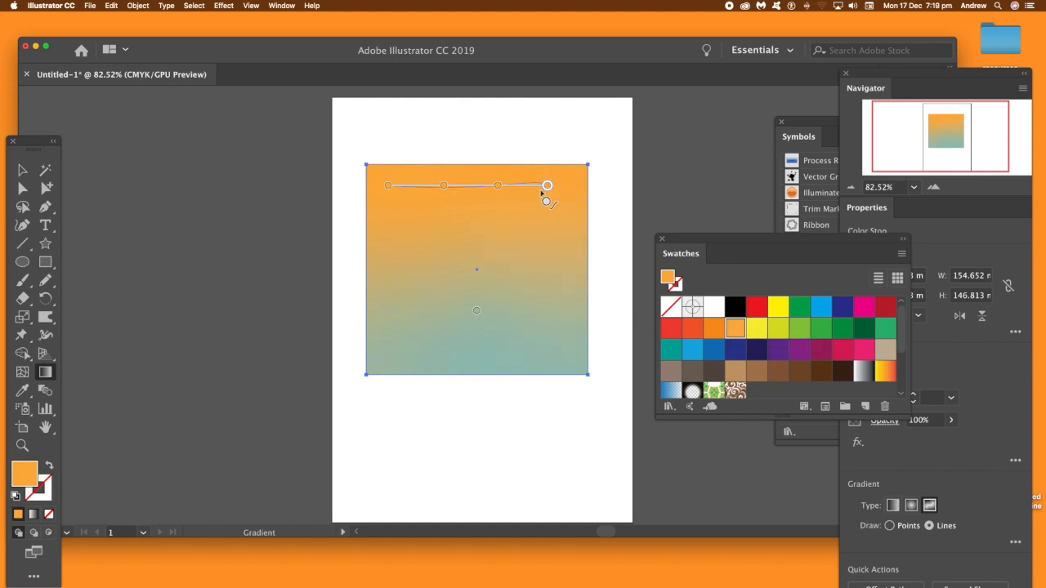
{"action": "left_click", "coordinate": [573, 186]}
{"action": "left_click", "coordinate": [22, 170]}
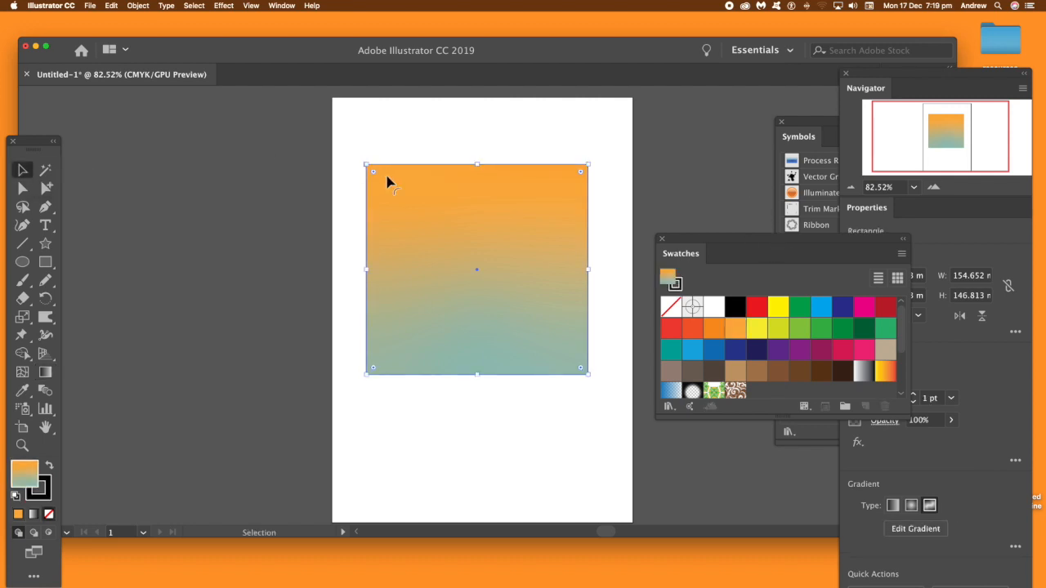
Step: Add a standalone bright blue color stop just below the orange line's left end, and set the gradient drawing mode to lines
{"action": "left_click", "coordinate": [46, 372]}
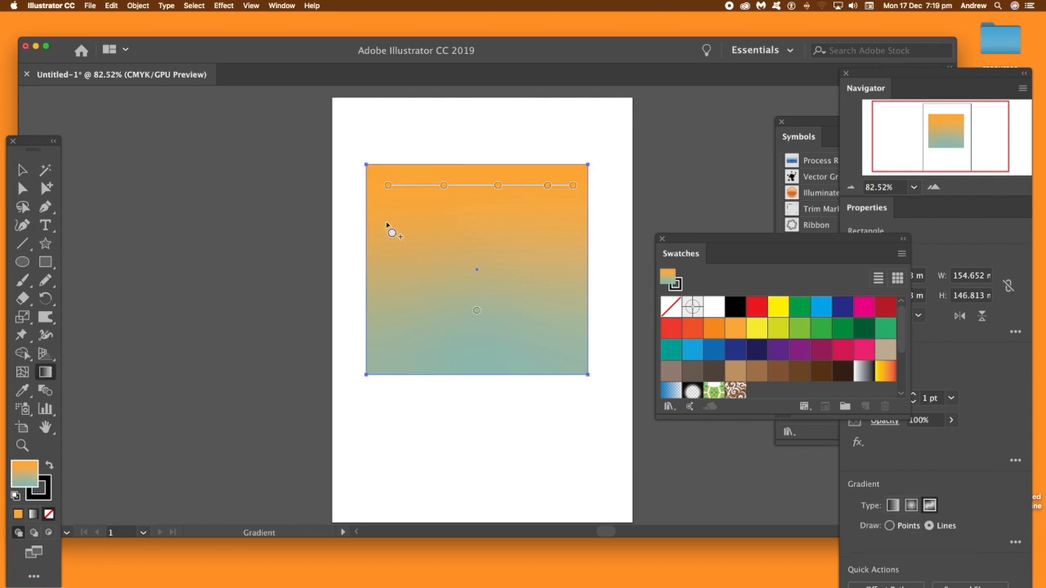
{"action": "left_click", "coordinate": [889, 526]}
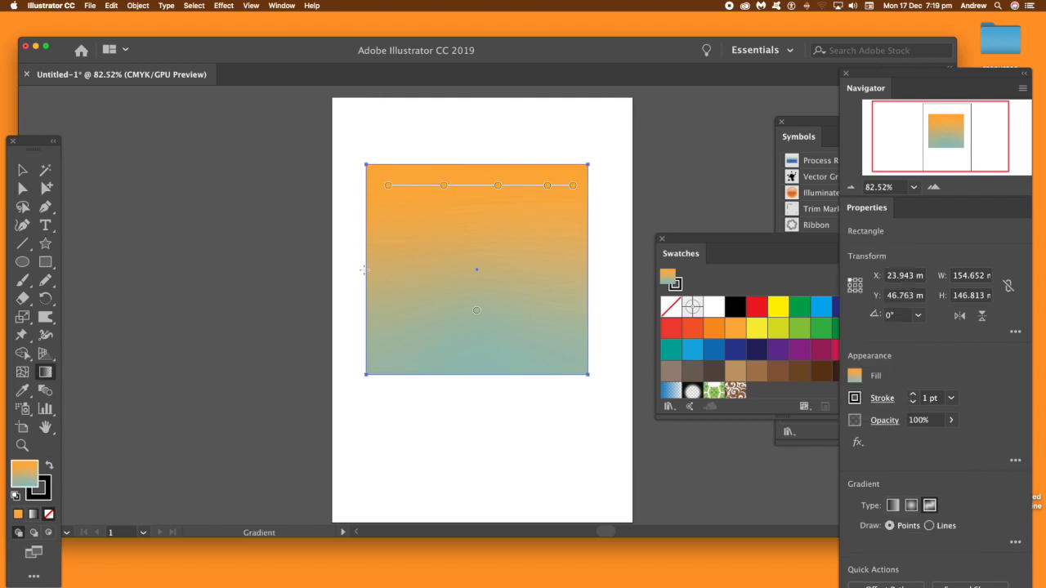
{"action": "left_click", "coordinate": [388, 219]}
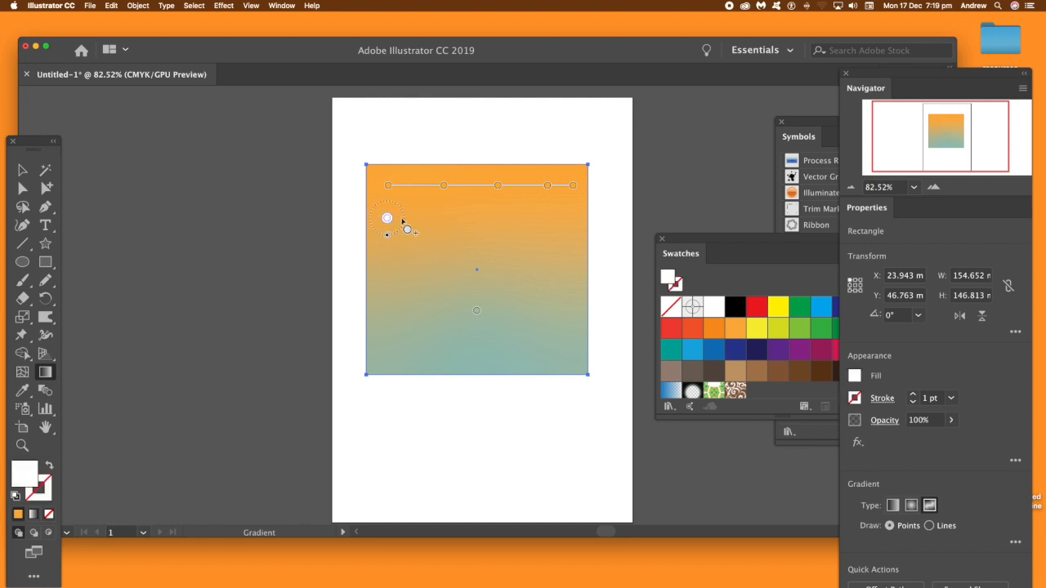
{"action": "left_click", "coordinate": [822, 307]}
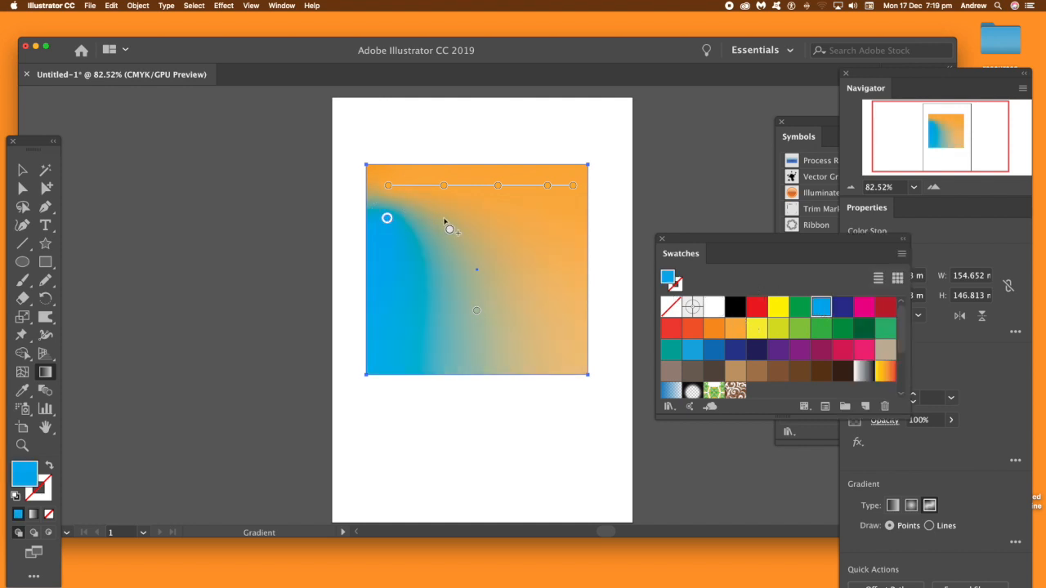
{"action": "left_click", "coordinate": [929, 526]}
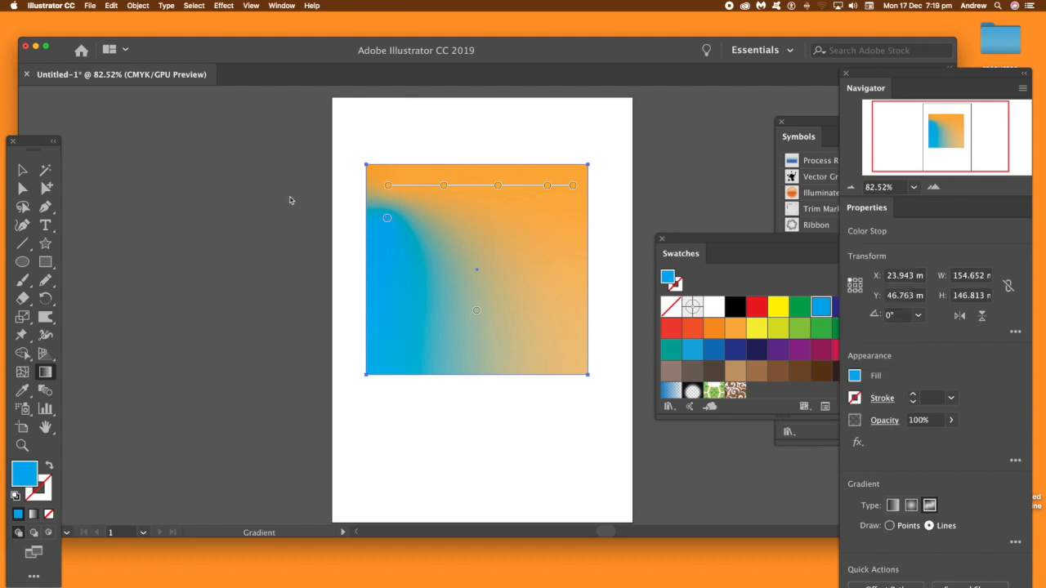
{"action": "left_click", "coordinate": [441, 218]}
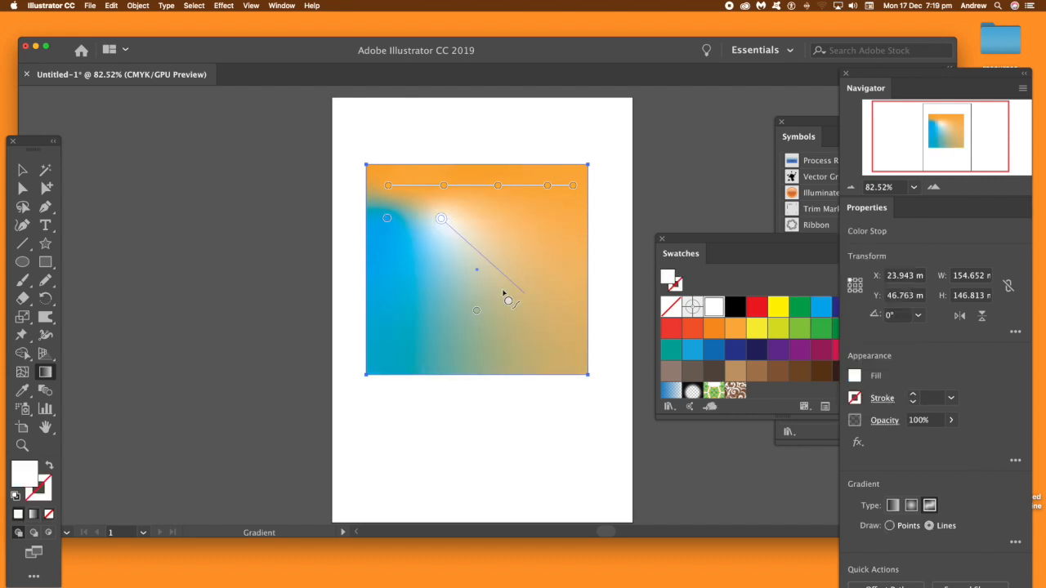
{"action": "key", "text": "v"}
{"action": "key", "text": "super+z"}
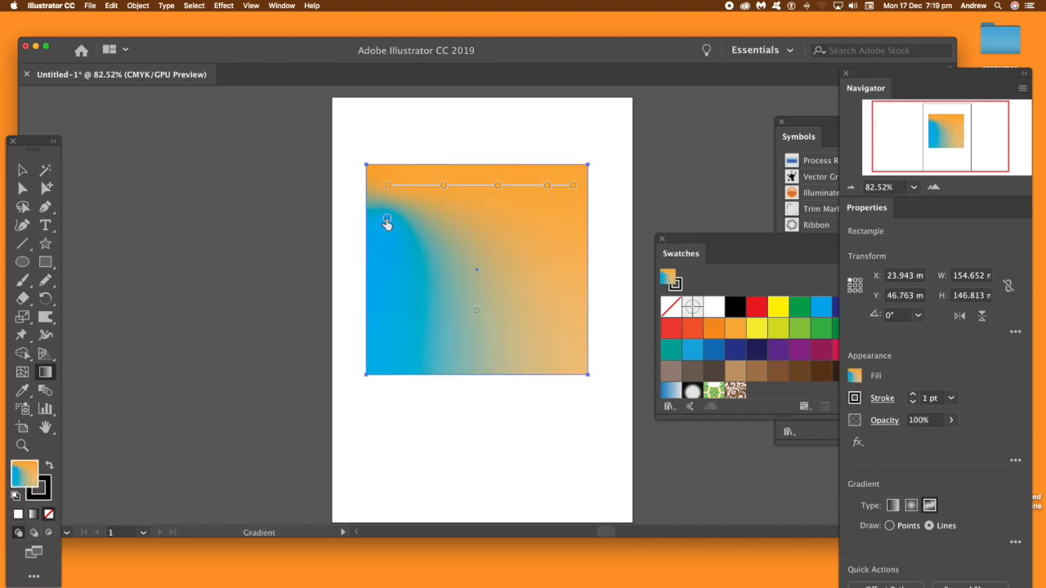
Step: Extend a gradient line from the blue stop across the rectangle with four more blue stops, running parallel to the orange line
{"action": "left_click", "coordinate": [387, 220]}
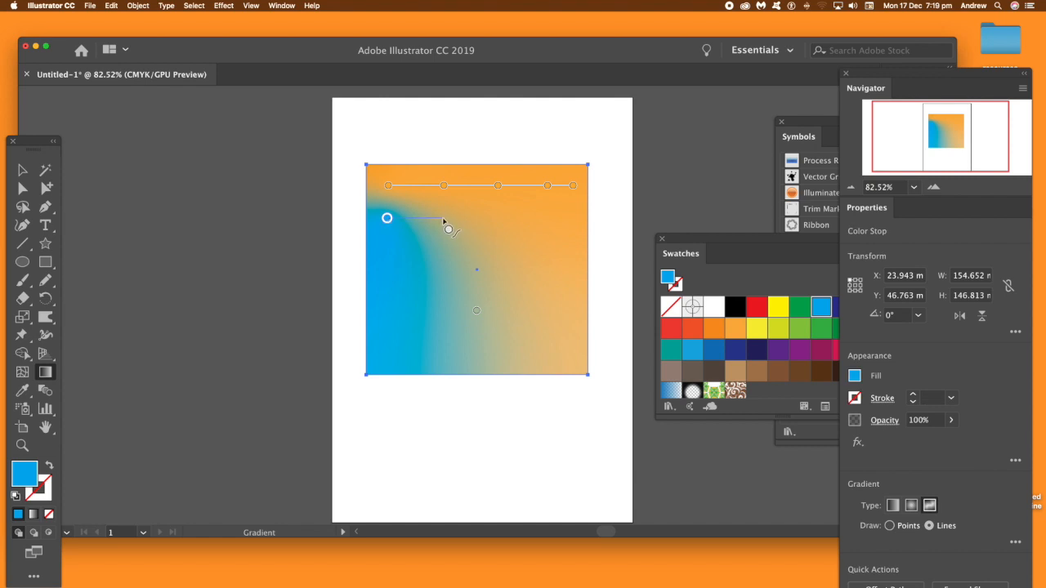
{"action": "left_click", "coordinate": [444, 219]}
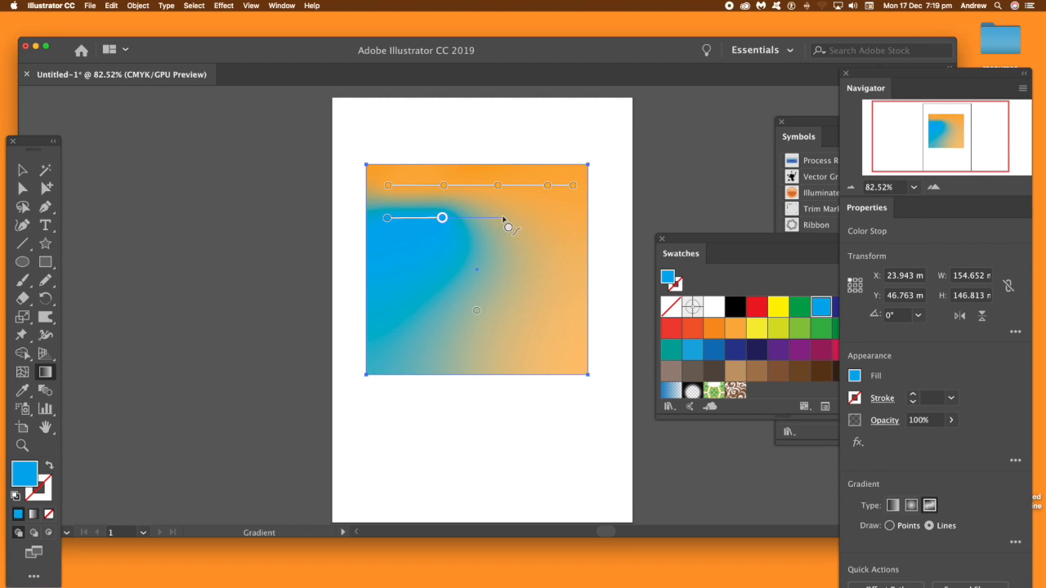
{"action": "left_click", "coordinate": [496, 218]}
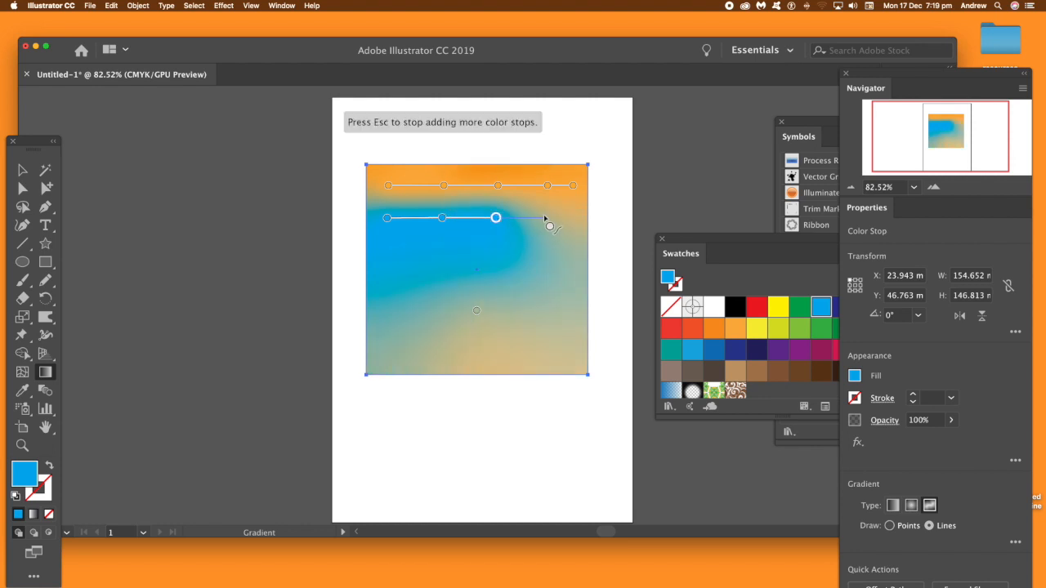
{"action": "left_click", "coordinate": [544, 218]}
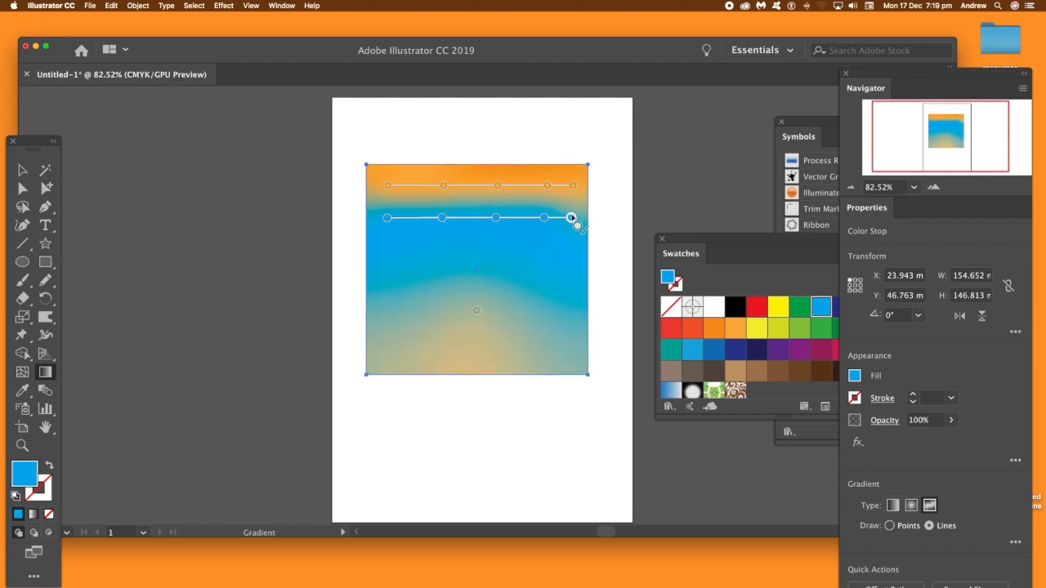
{"action": "left_click", "coordinate": [571, 217]}
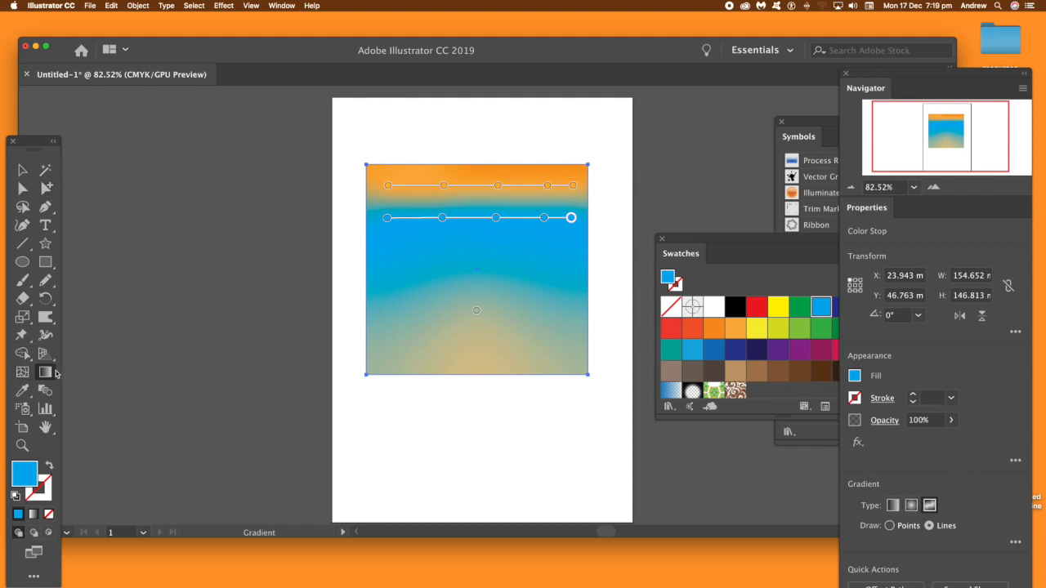
Step: Add a standalone red color stop just below the blue line's left end, and return the gradient drawing mode to lines
{"action": "left_click", "coordinate": [890, 526]}
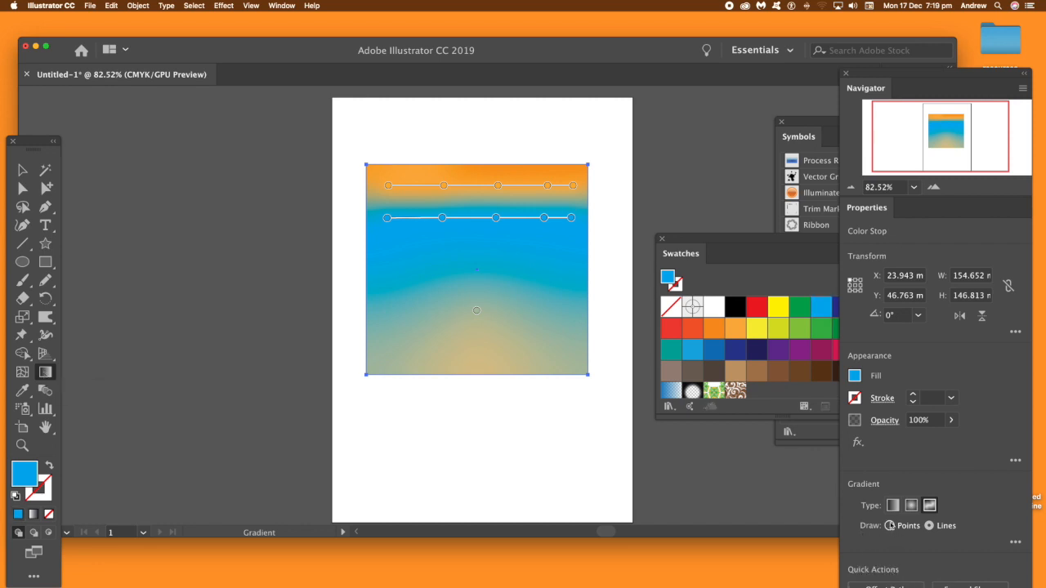
{"action": "left_click", "coordinate": [385, 255]}
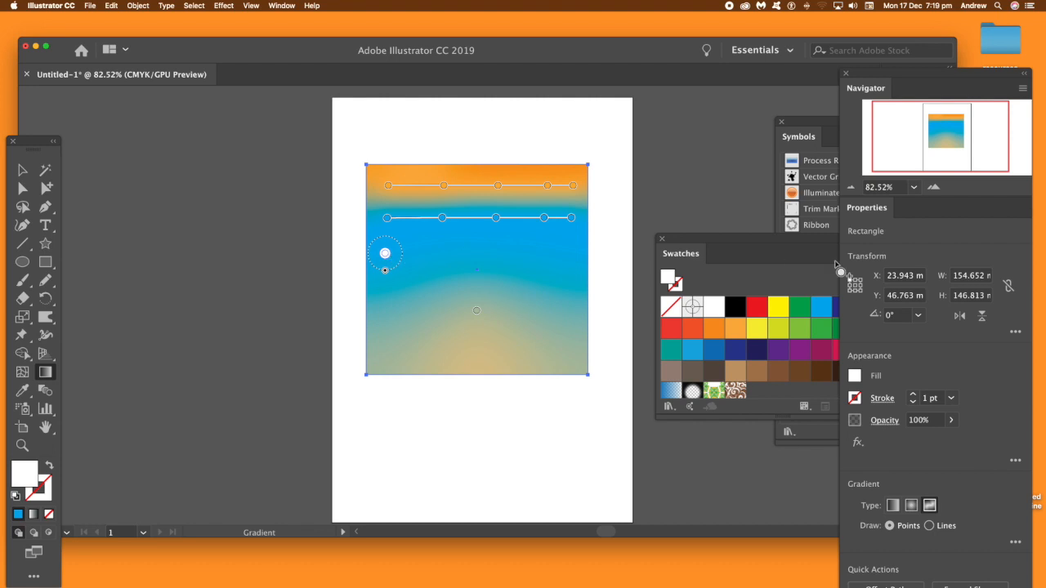
{"action": "left_click", "coordinate": [758, 308]}
{"action": "left_click", "coordinate": [759, 308]}
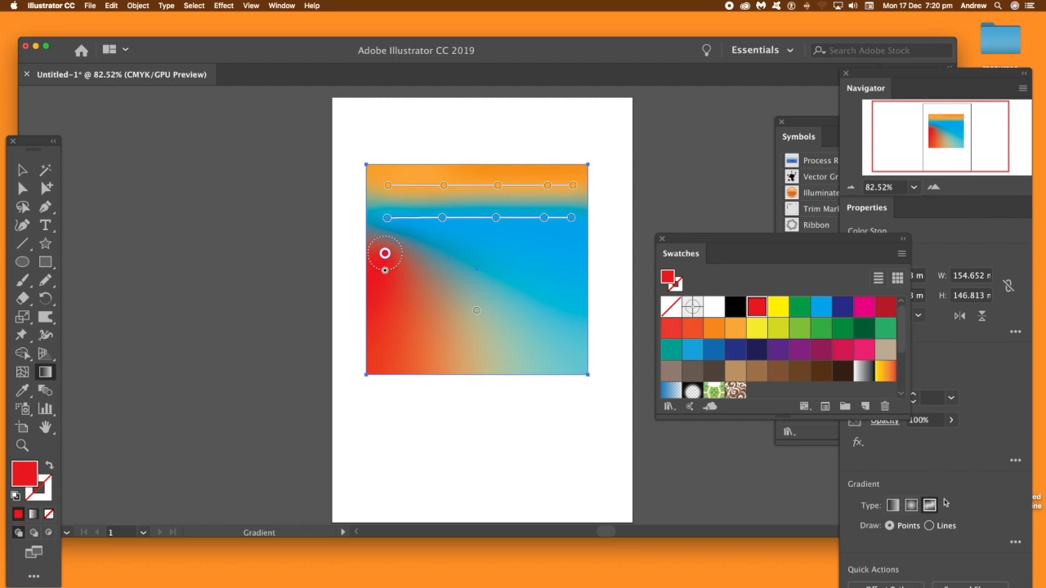
{"action": "left_click", "coordinate": [930, 526]}
{"action": "left_click", "coordinate": [441, 252]}
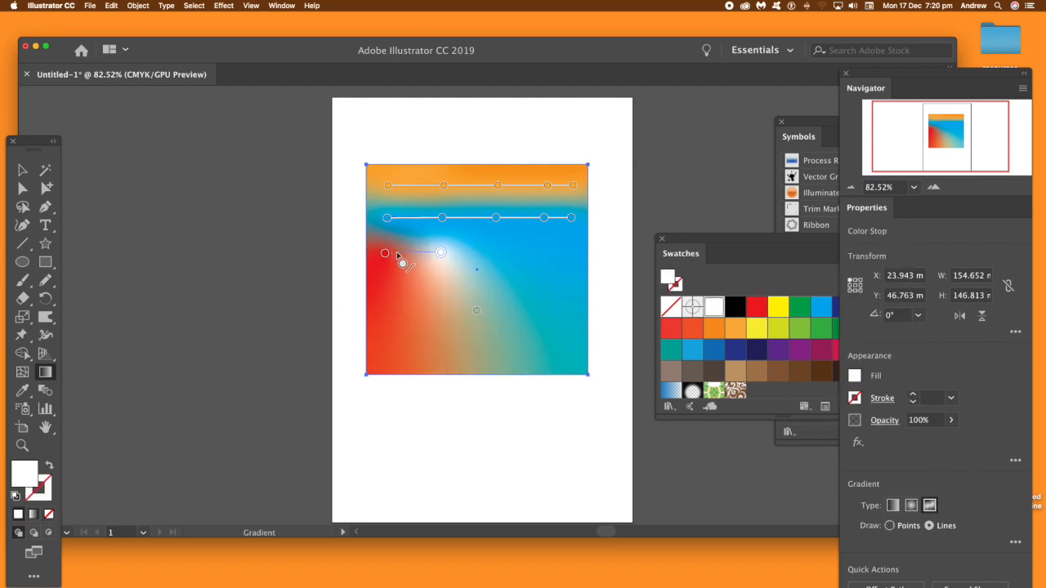
{"action": "key", "text": "v"}
{"action": "key", "text": "super+z"}
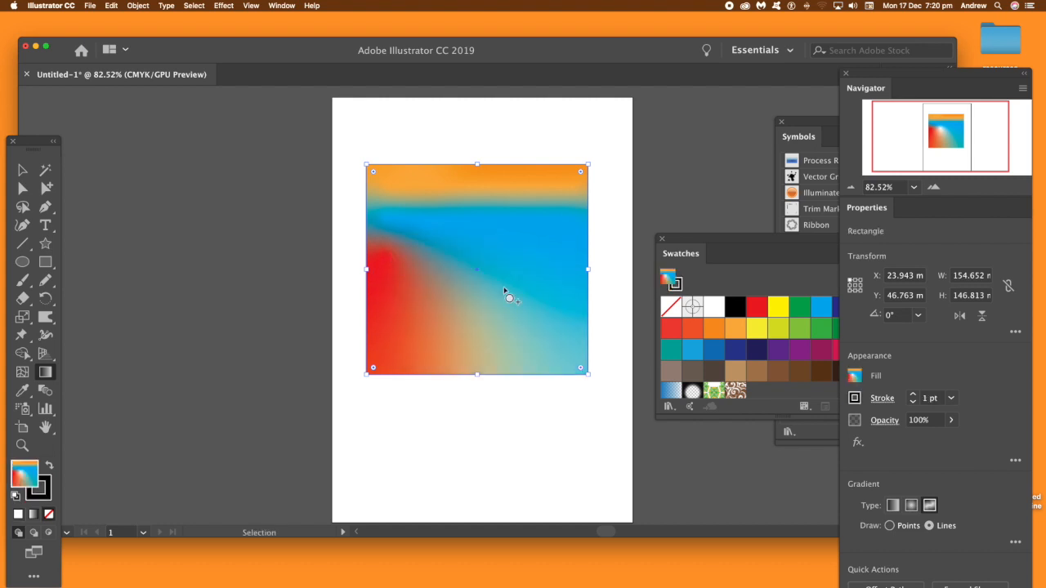
{"action": "key", "text": "g"}
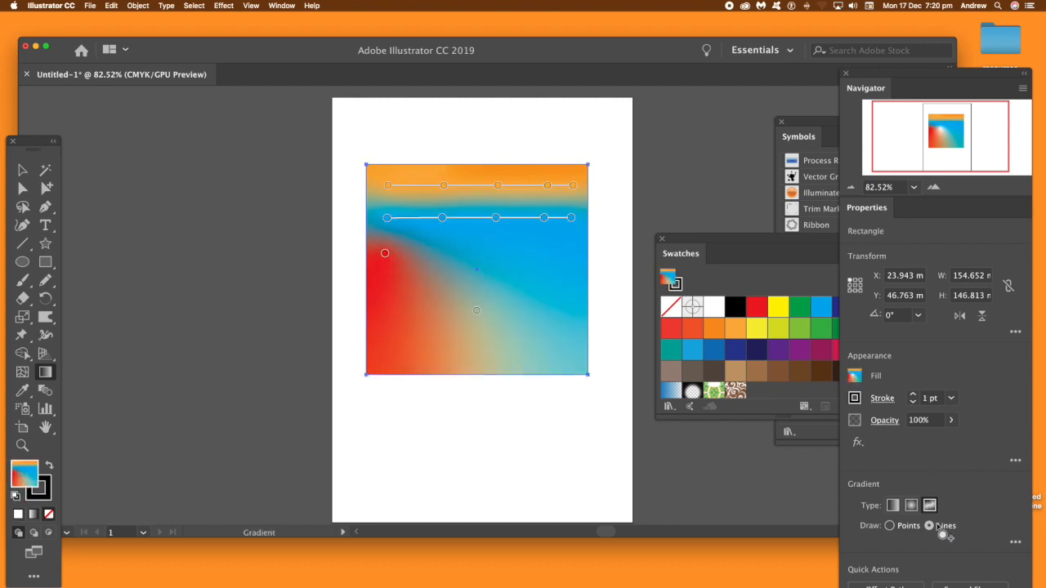
Step: Extend a gradient line from the red stop across the rectangle with four more red stops, leave gradient editing and deselect the rectangle
{"action": "left_click", "coordinate": [385, 253]}
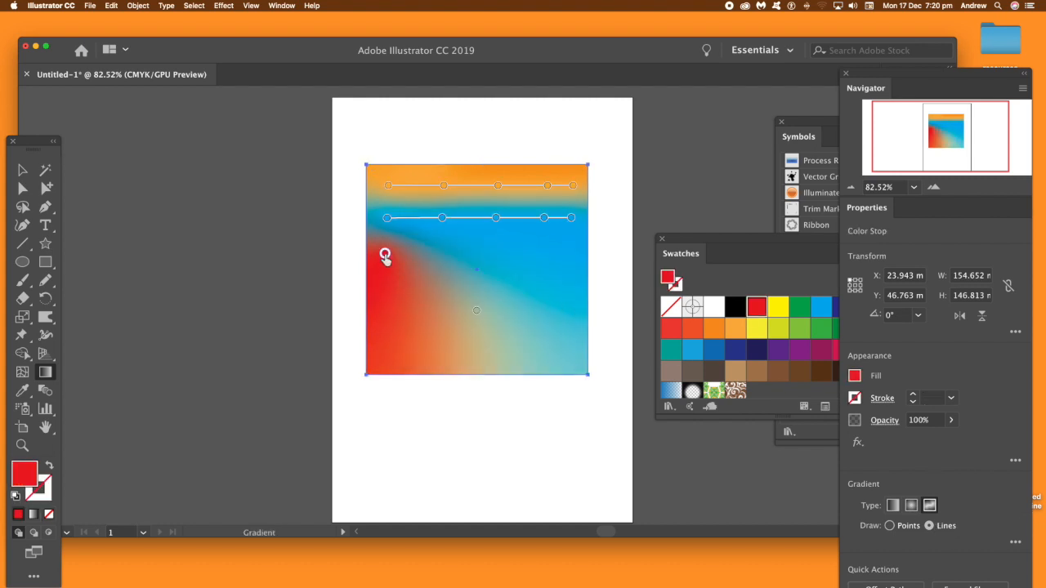
{"action": "left_click", "coordinate": [442, 252]}
{"action": "left_click", "coordinate": [495, 253]}
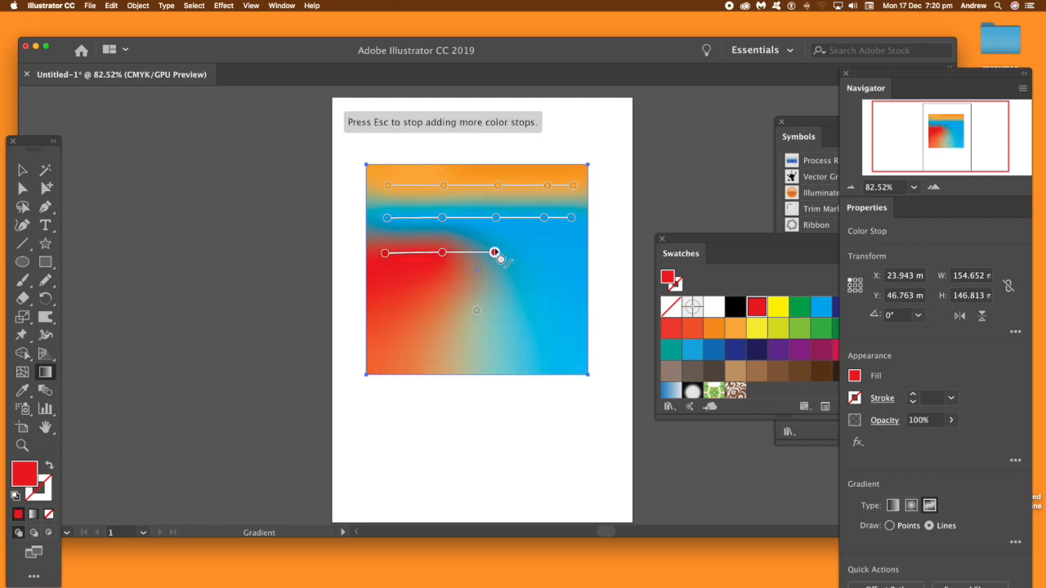
{"action": "left_click", "coordinate": [547, 252]}
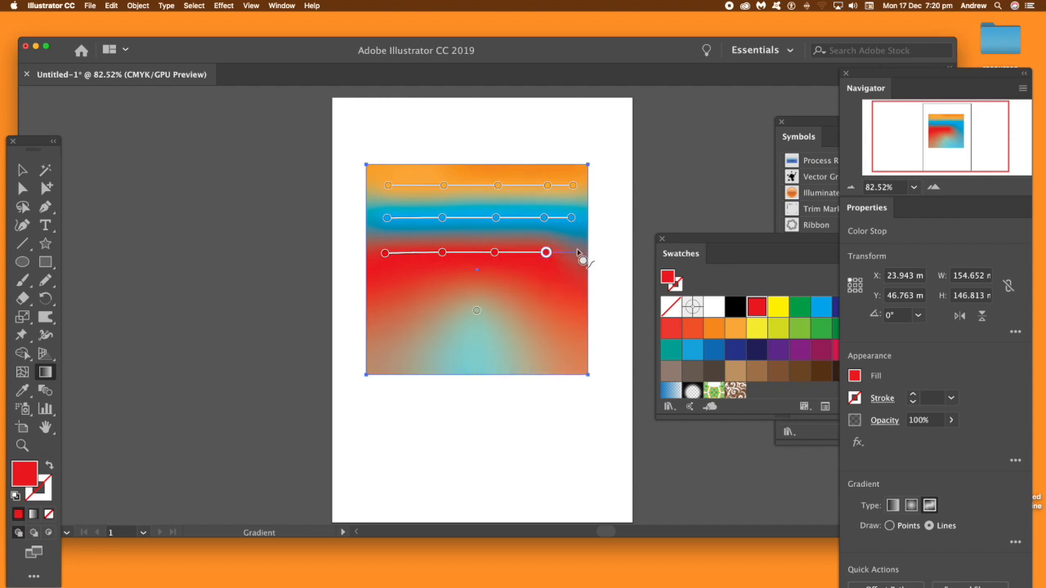
{"action": "left_click", "coordinate": [571, 253]}
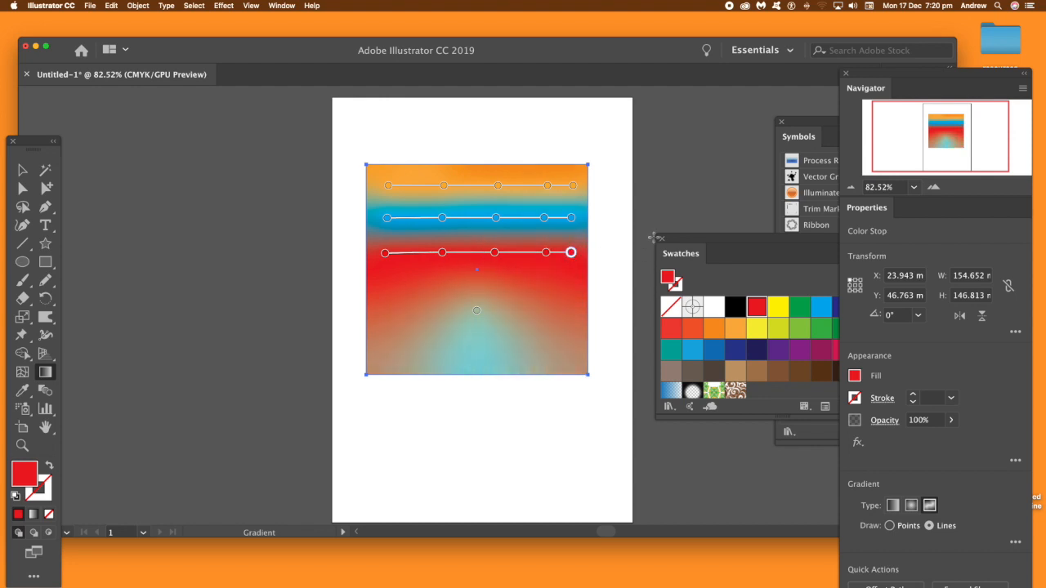
{"action": "key", "text": "v"}
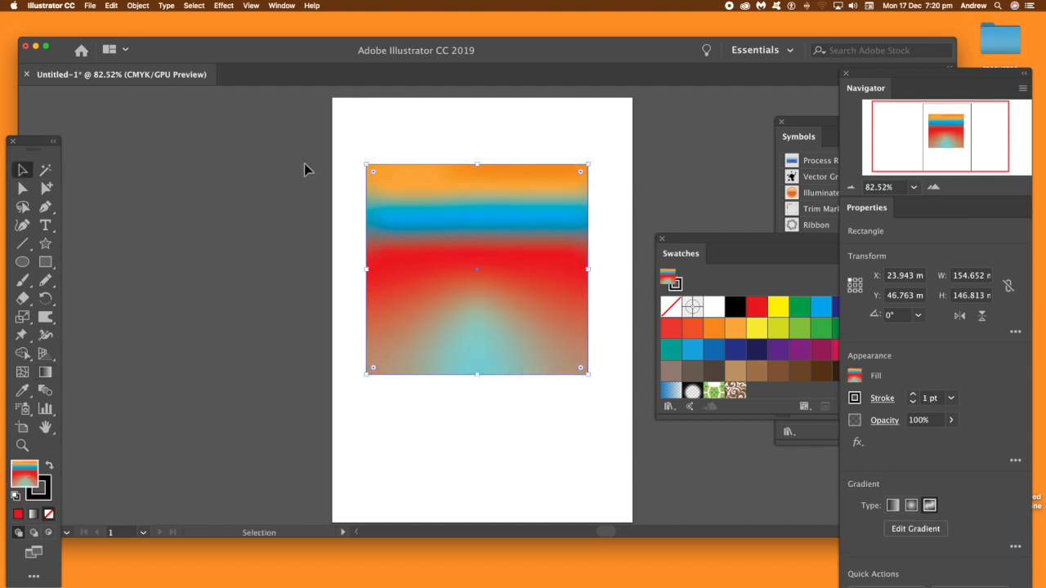
{"action": "left_click", "coordinate": [470, 112]}
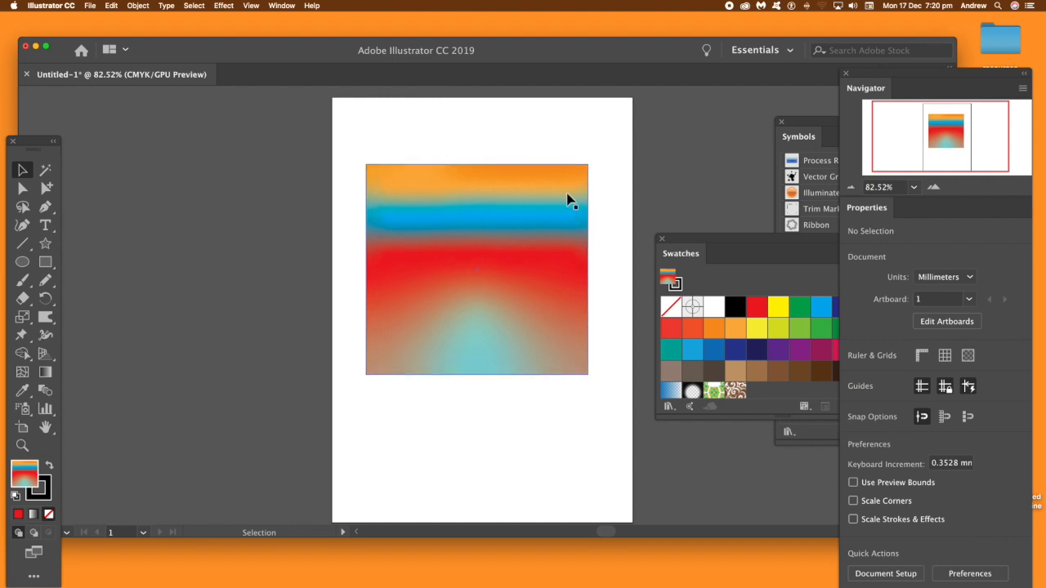